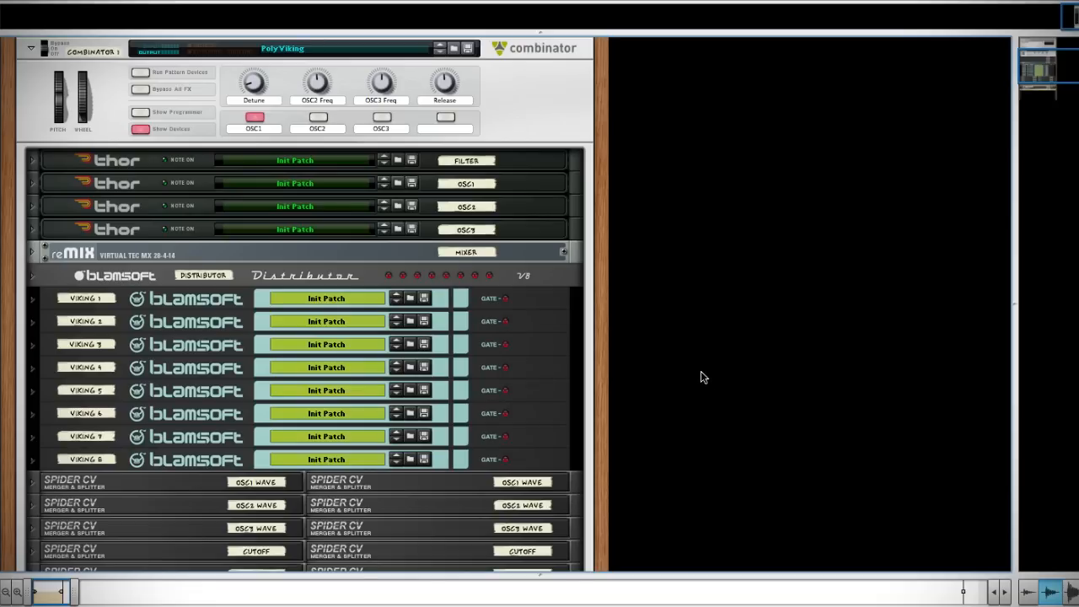
- Play the sequence through the PolyViking Combinator and return the song position to the start
key(space)
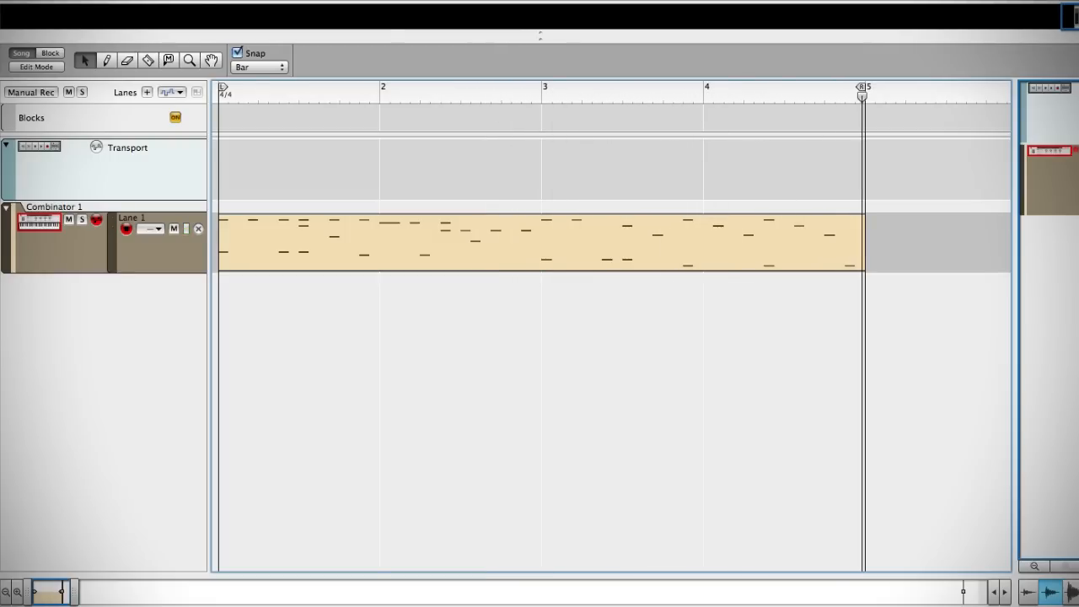
key(shift+Return)
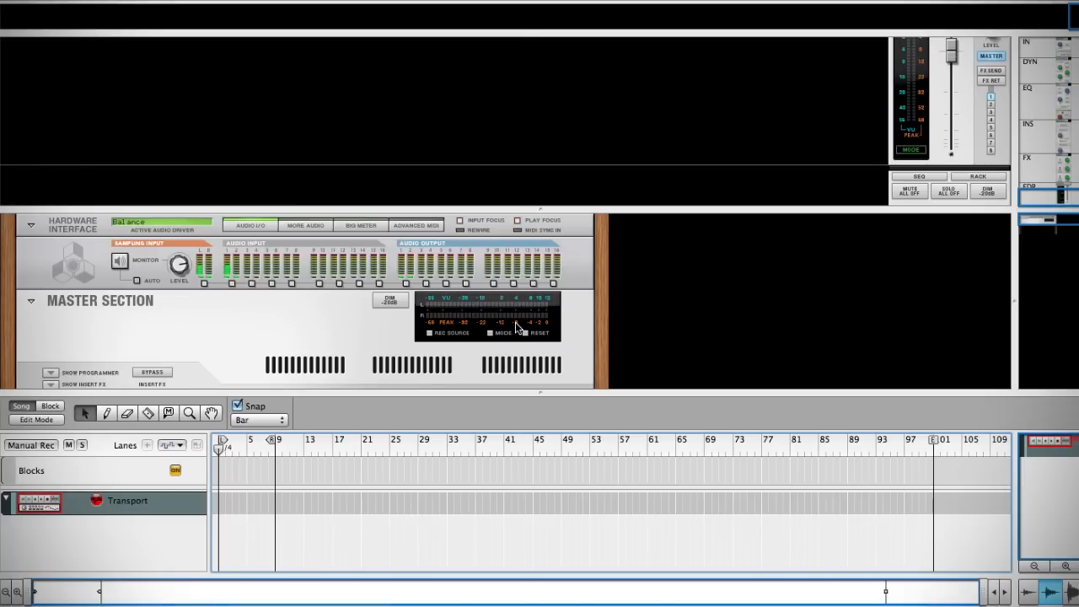
- Show only the rack of the empty song and create a Combinator below the Master Section
key(F6)
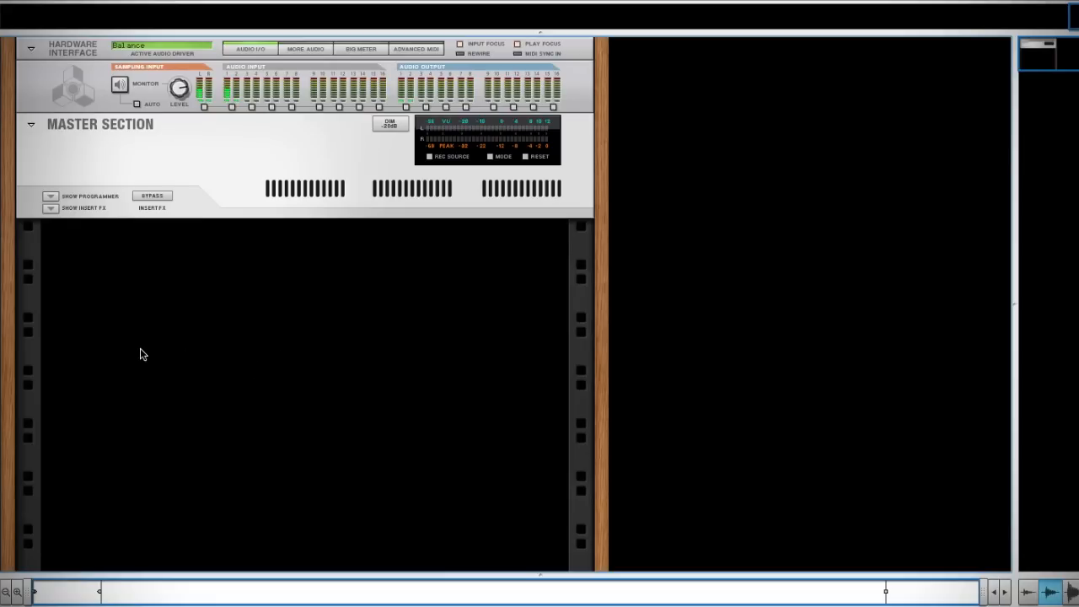
right_click(140, 354)
mouse_move(180, 477)
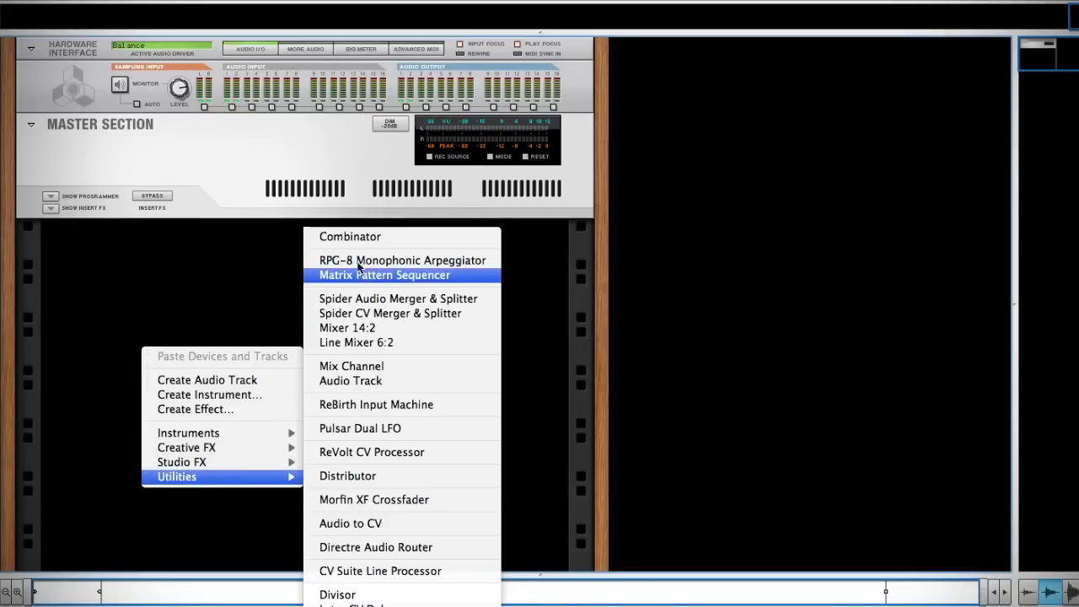
click(345, 236)
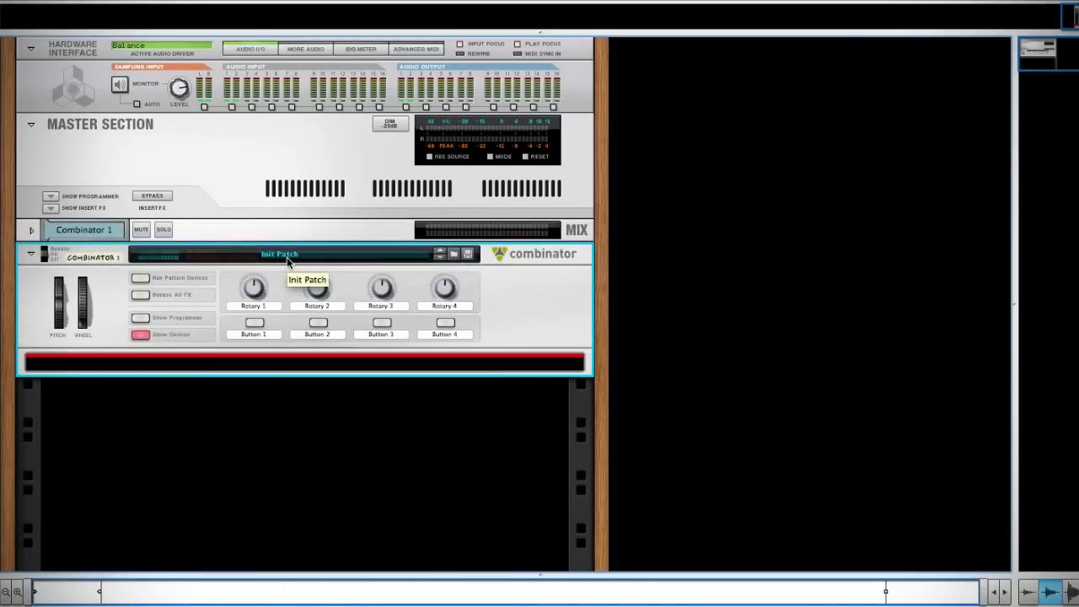
- Load the patch PolyViking.cmb from the Desktop into Combinator 1
click(454, 254)
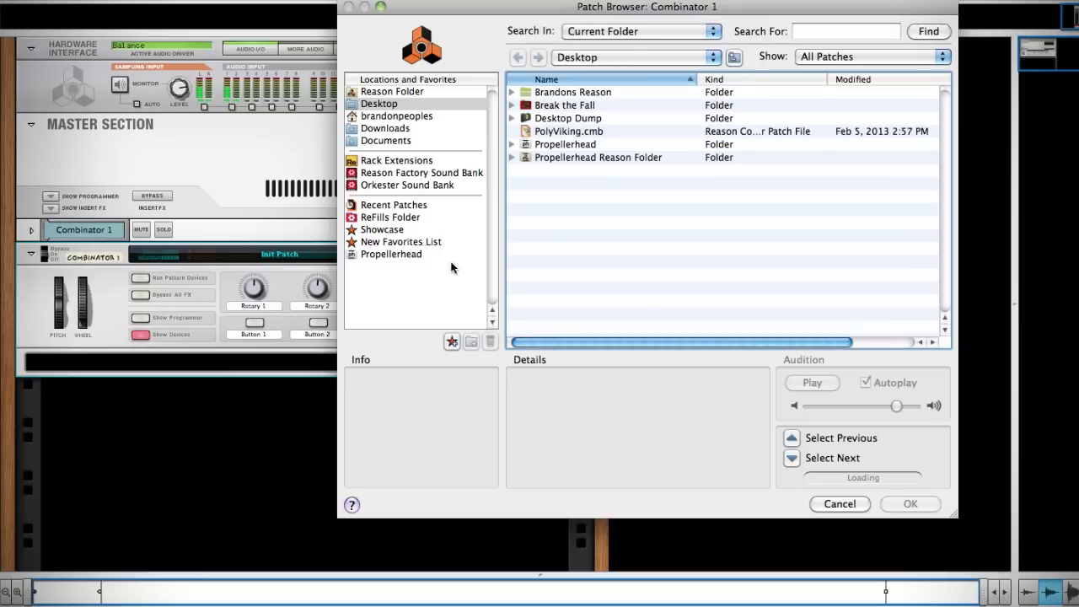
click(570, 133)
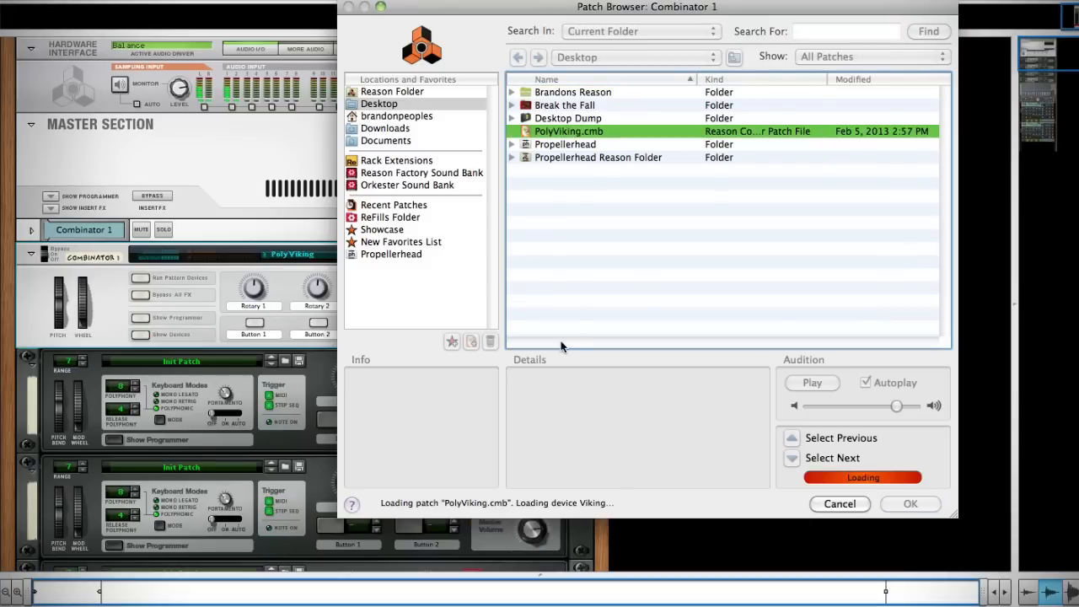
key(Return)
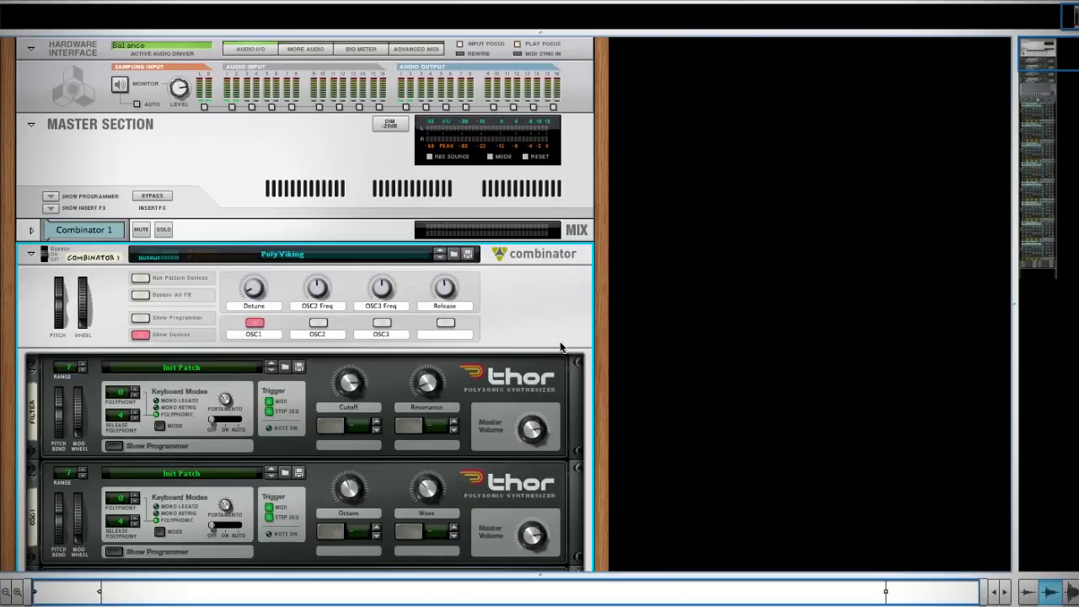
- On the Viking 1 synthesizer, change the filter mode and adjust the filter envelope amount and the volume envelope's decay and release
scroll(556, 312, down, 3)
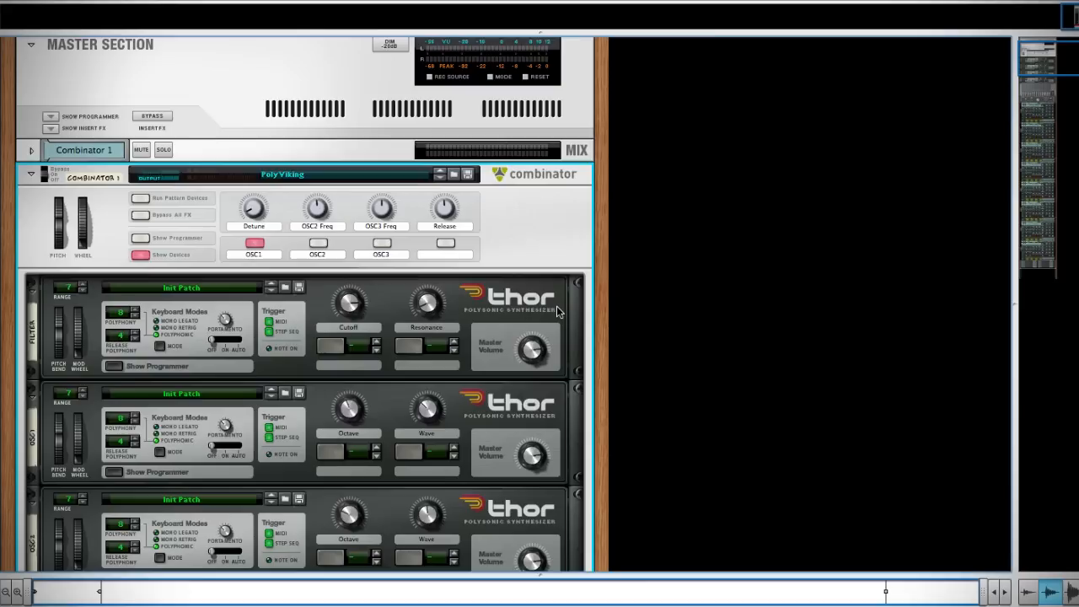
scroll(556, 312, down, 5)
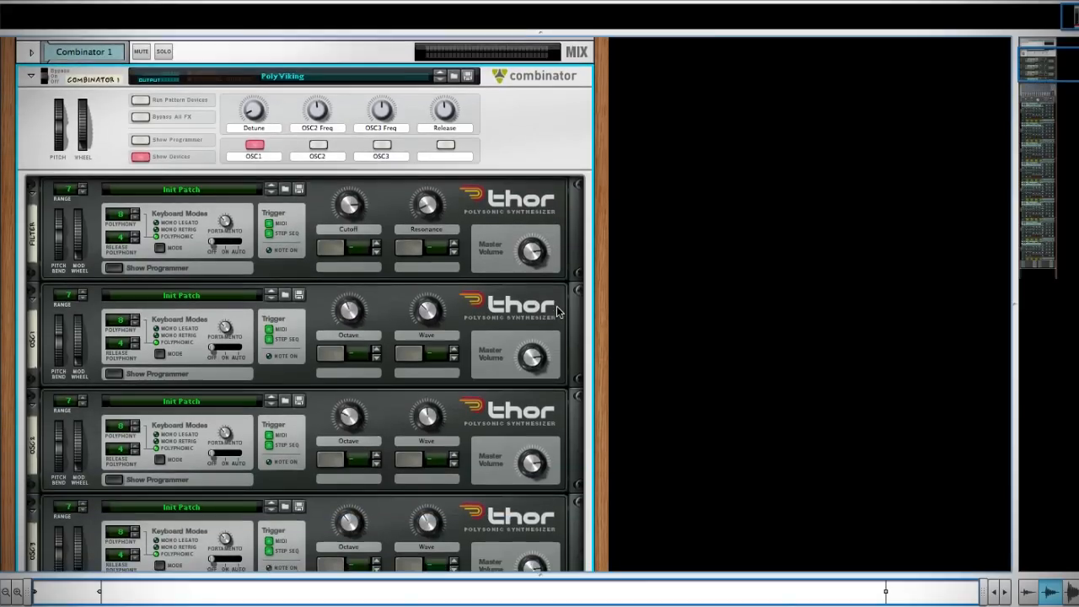
scroll(556, 312, down, 1)
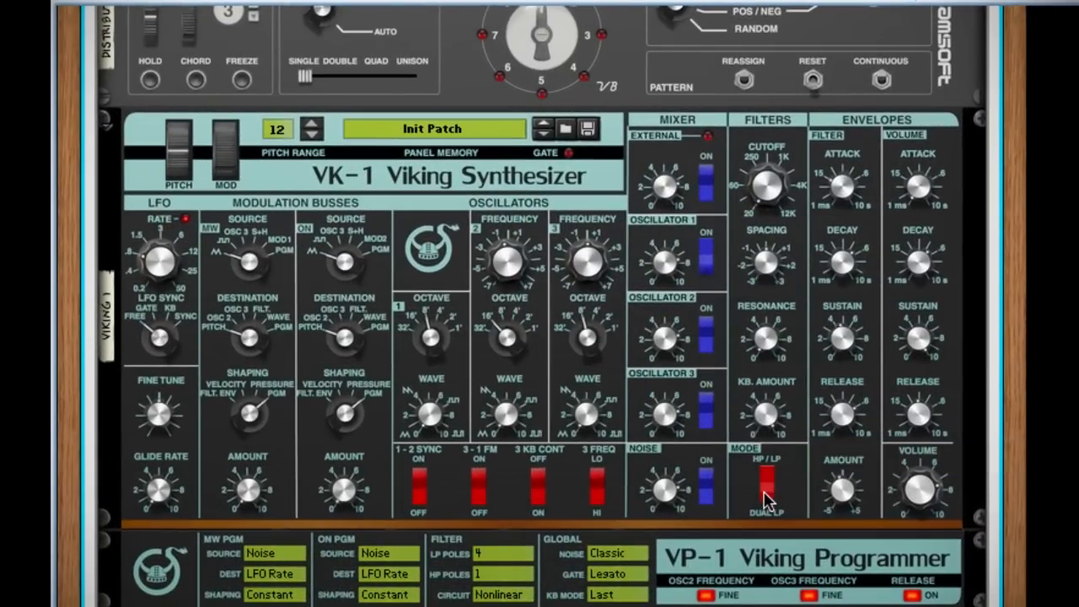
click(767, 493)
mouse_move(831, 493)
mouse_down()
mouse_move(833, 506)
mouse_move(840, 488)
mouse_up()
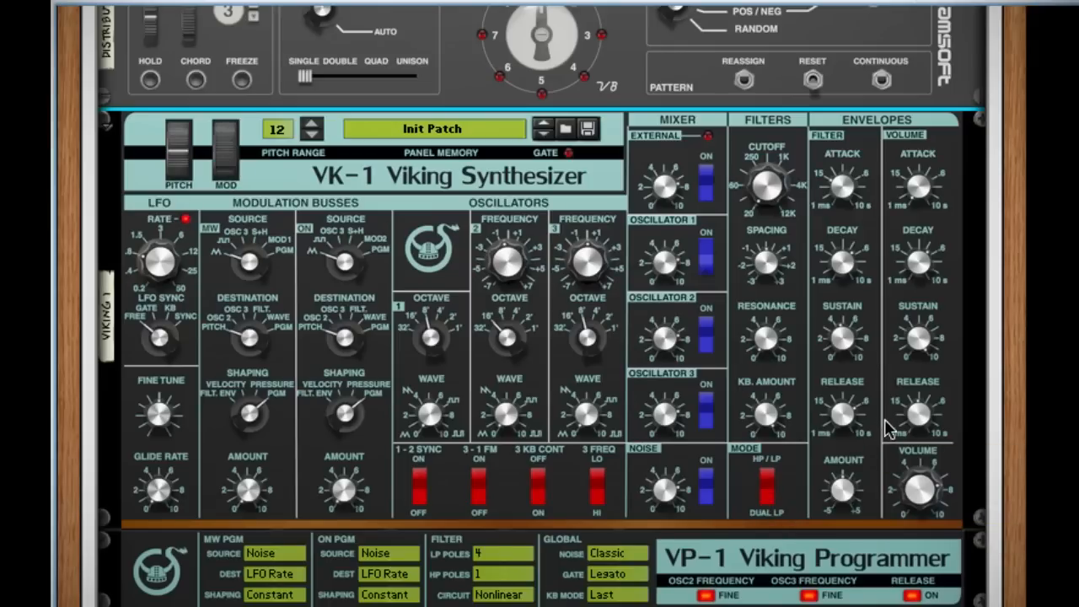
mouse_move(917, 272)
mouse_down()
mouse_move(920, 303)
mouse_move(916, 292)
mouse_up()
drag(924, 388, 926, 462)
mouse_move(918, 420)
- Copy the patch of Viking 1 and paste it onto Viking 2
right_click(872, 452)
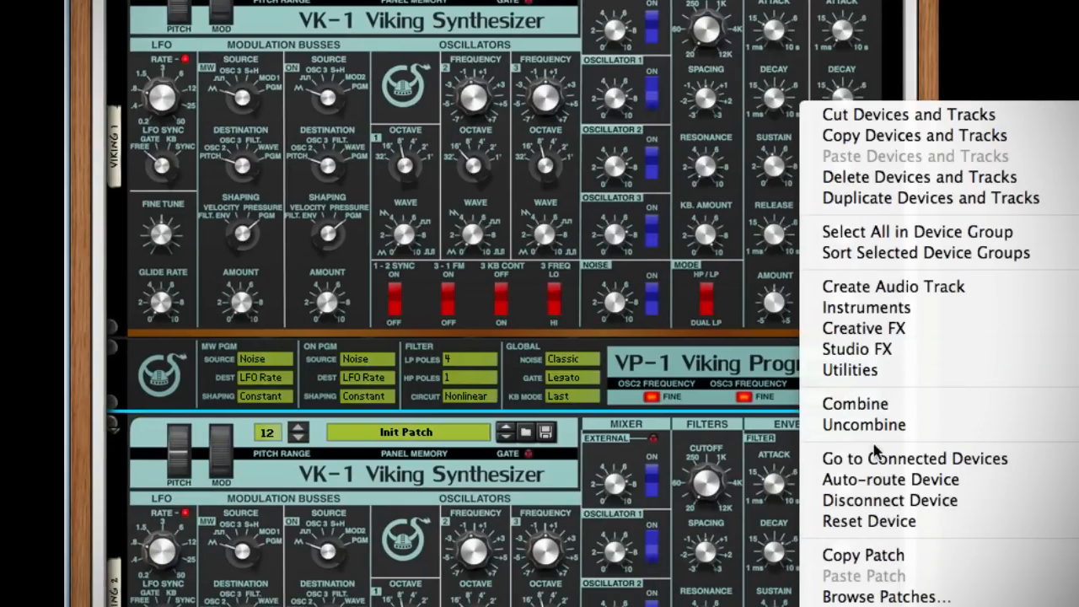
click(869, 554)
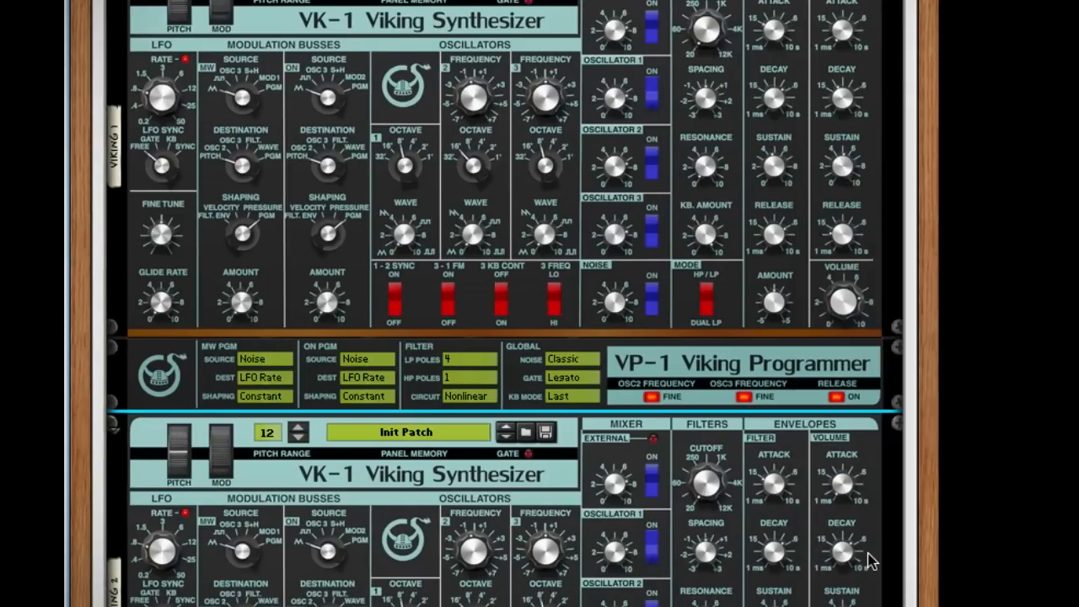
scroll(860, 453, down, 3)
scroll(859, 449, down, 8)
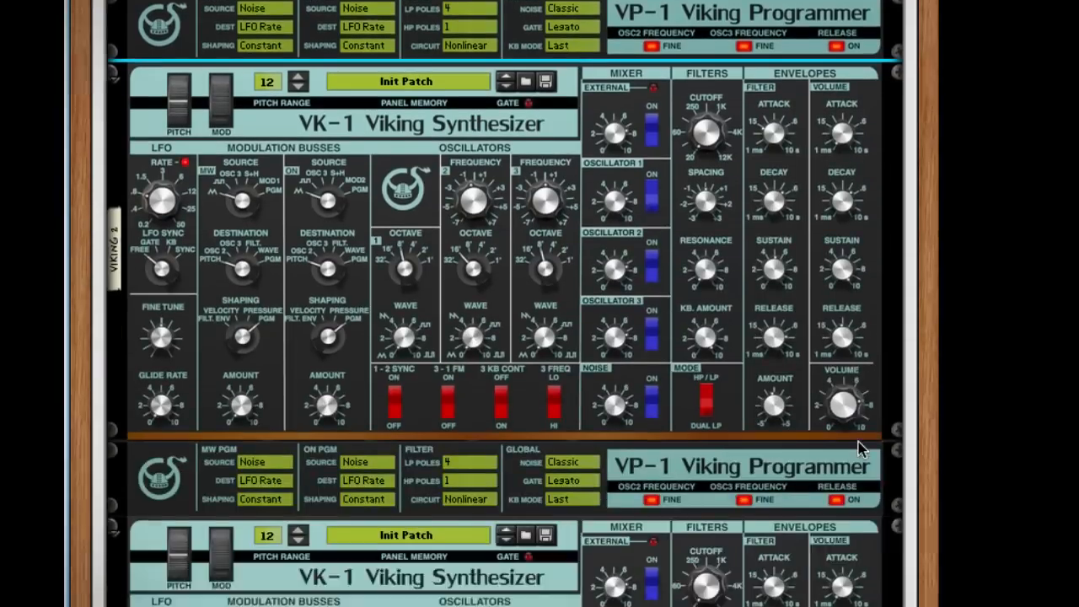
right_click(864, 187)
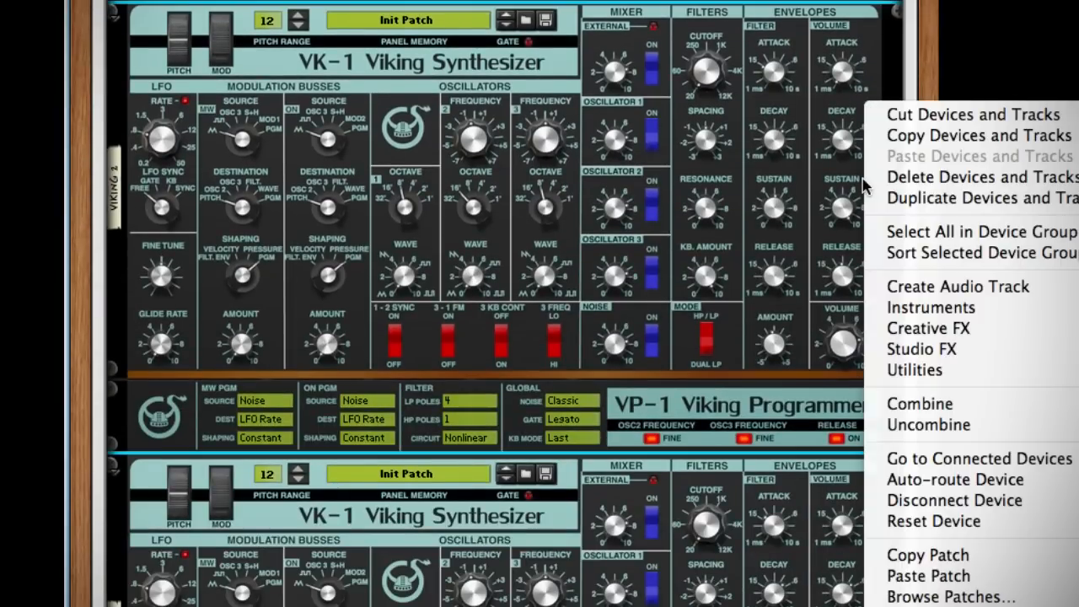
click(928, 576)
- Paste the copied patch onto Viking 3 and Viking 4
scroll(877, 494, down, 6)
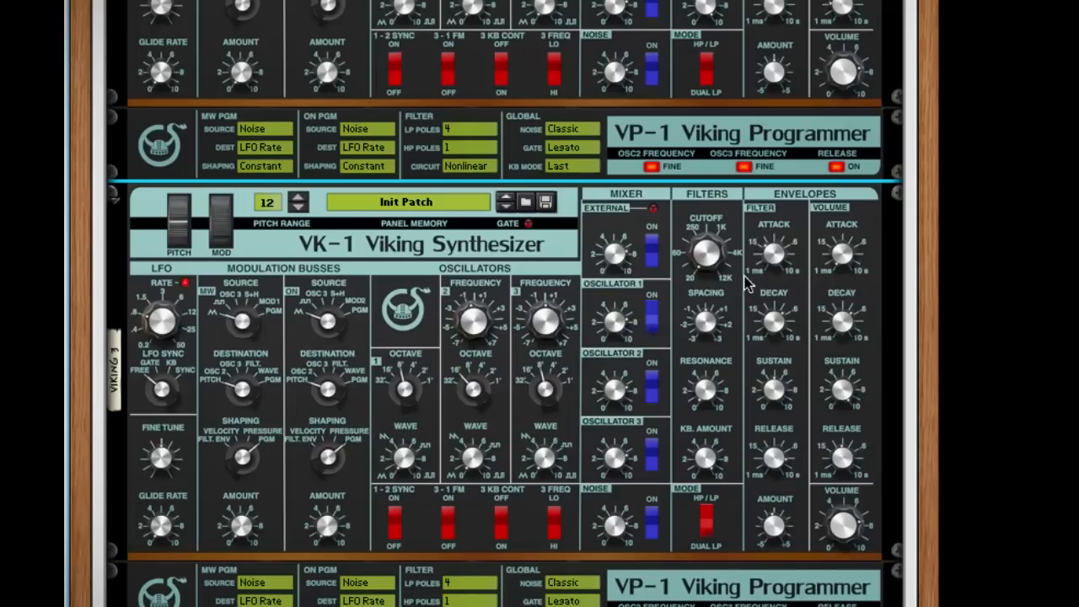
right_click(746, 285)
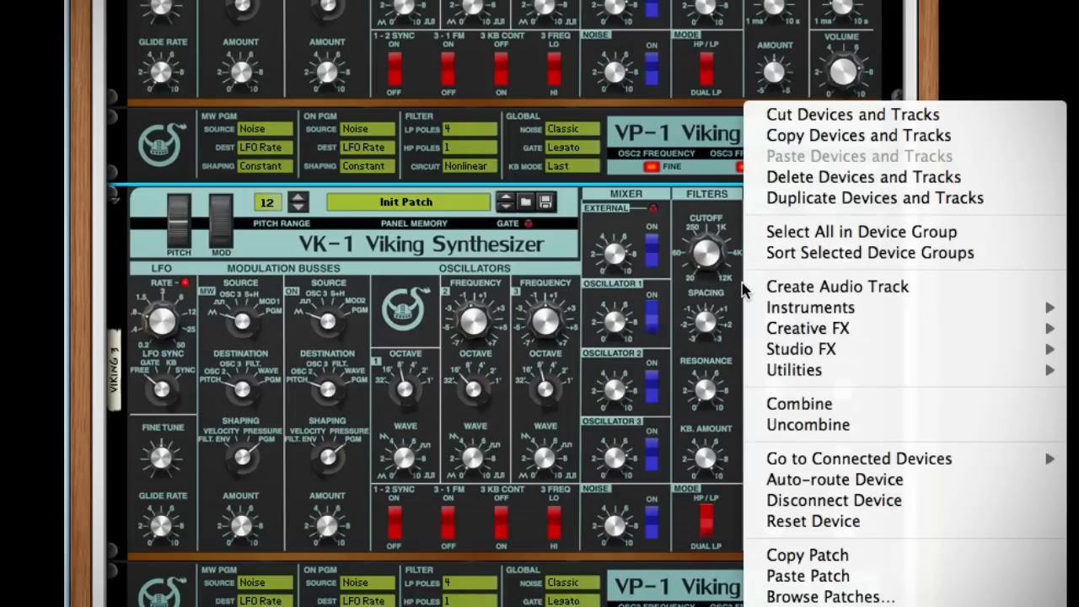
click(808, 555)
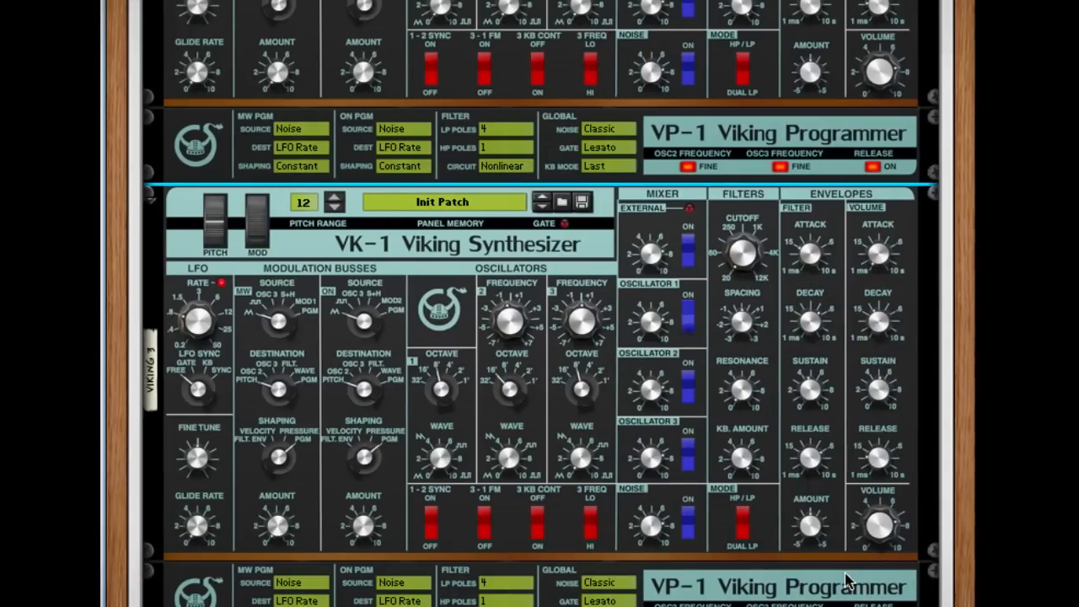
scroll(848, 582, down, 8)
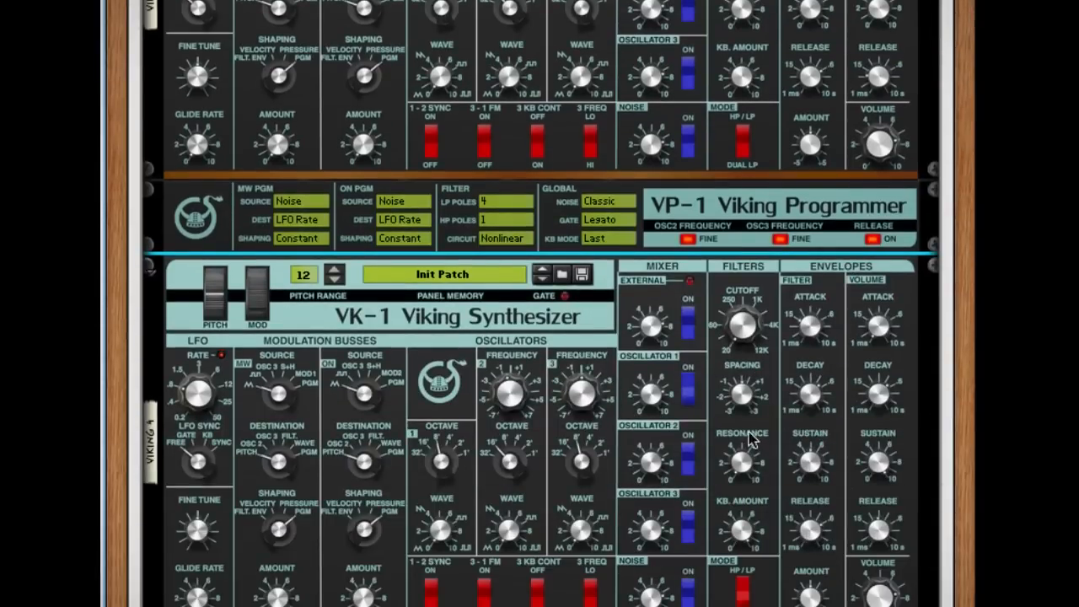
right_click(761, 432)
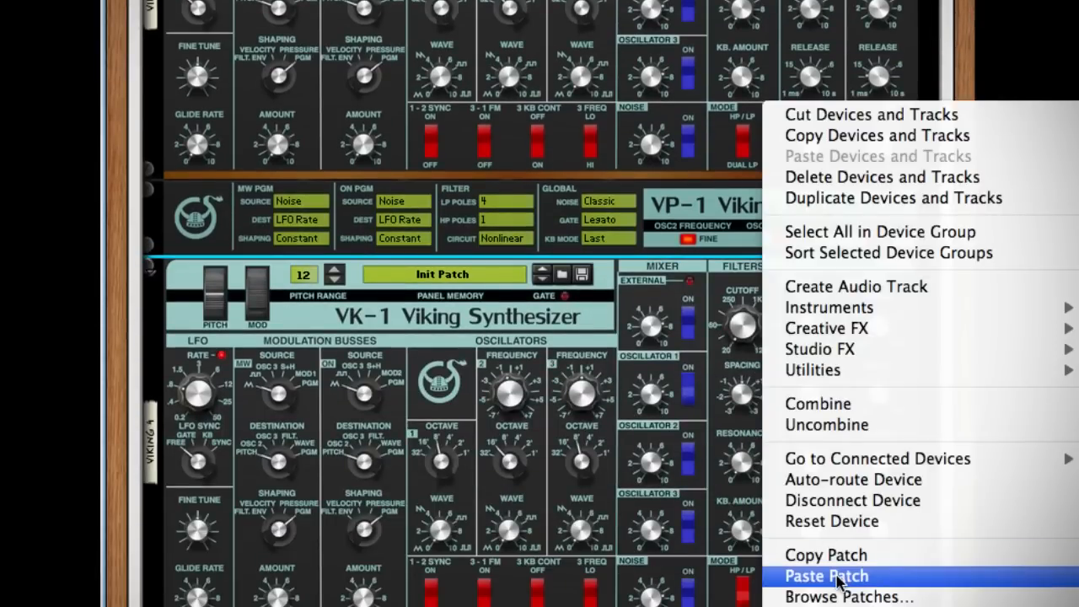
click(788, 576)
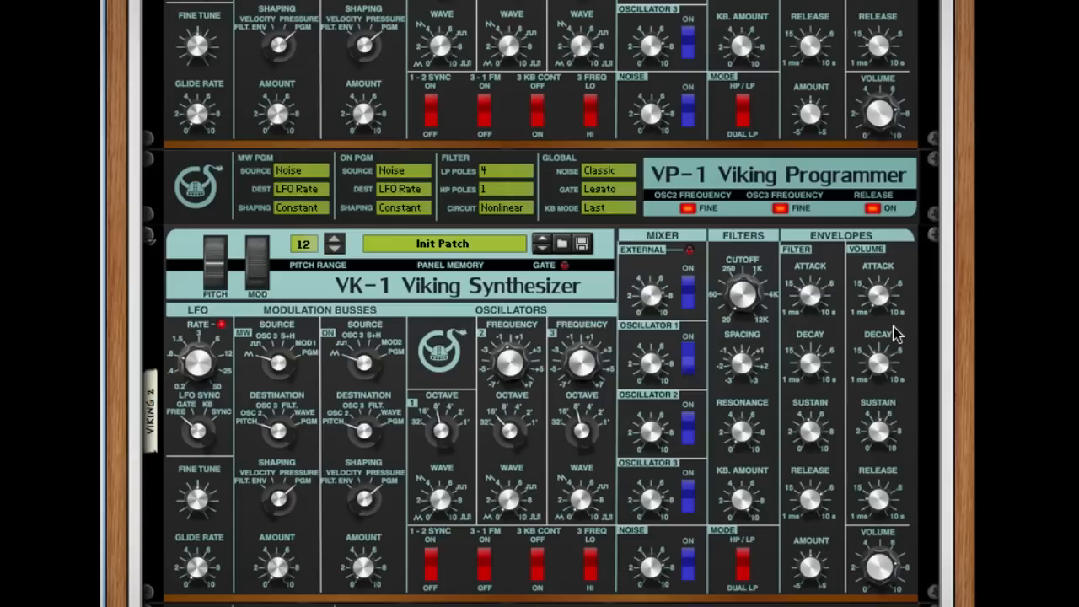
- Slightly vary the volume envelope's decay, sustain and release on Viking 2 and its decay on Viking 3
scroll(904, 343, down, 1)
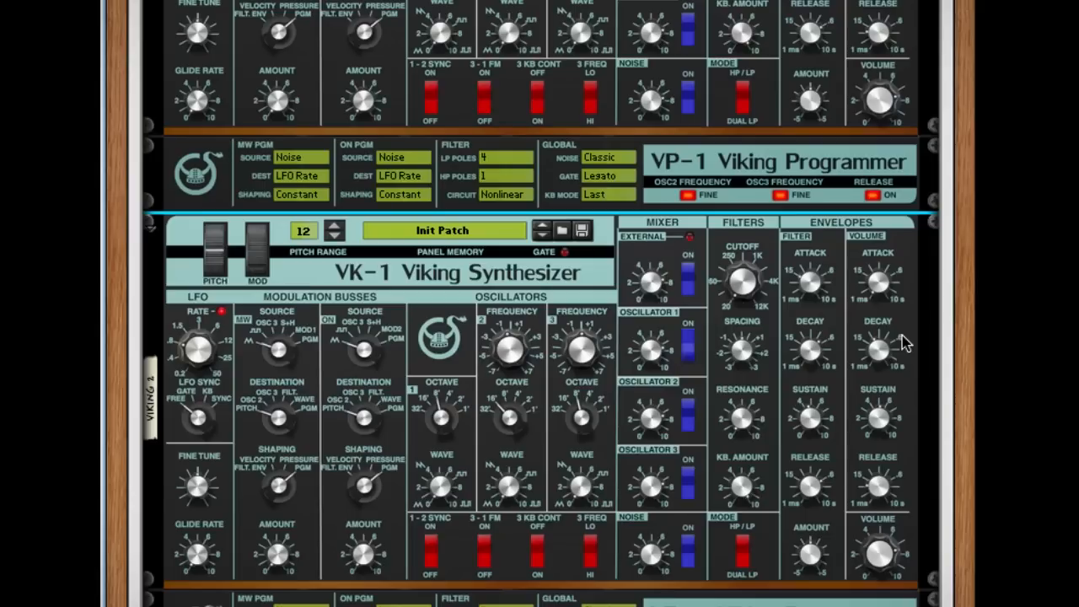
mouse_move(877, 354)
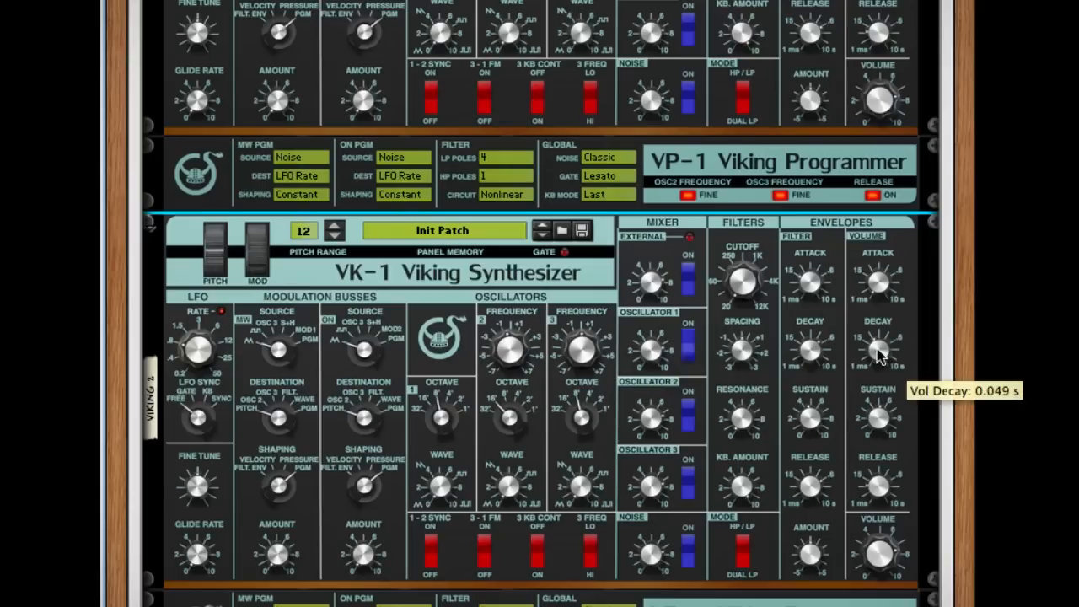
mouse_move(879, 434)
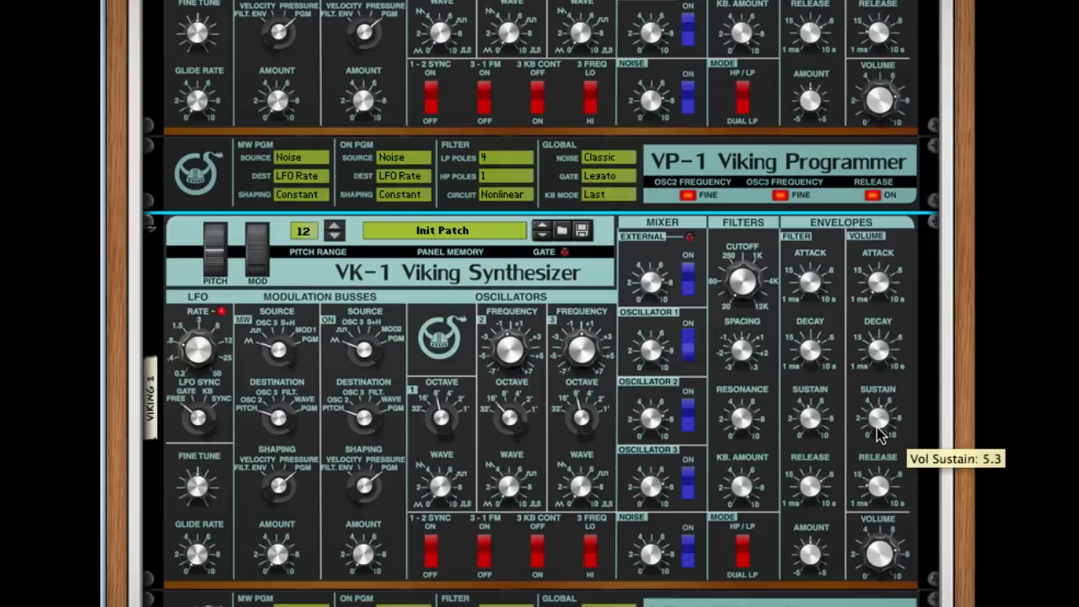
mouse_move(875, 487)
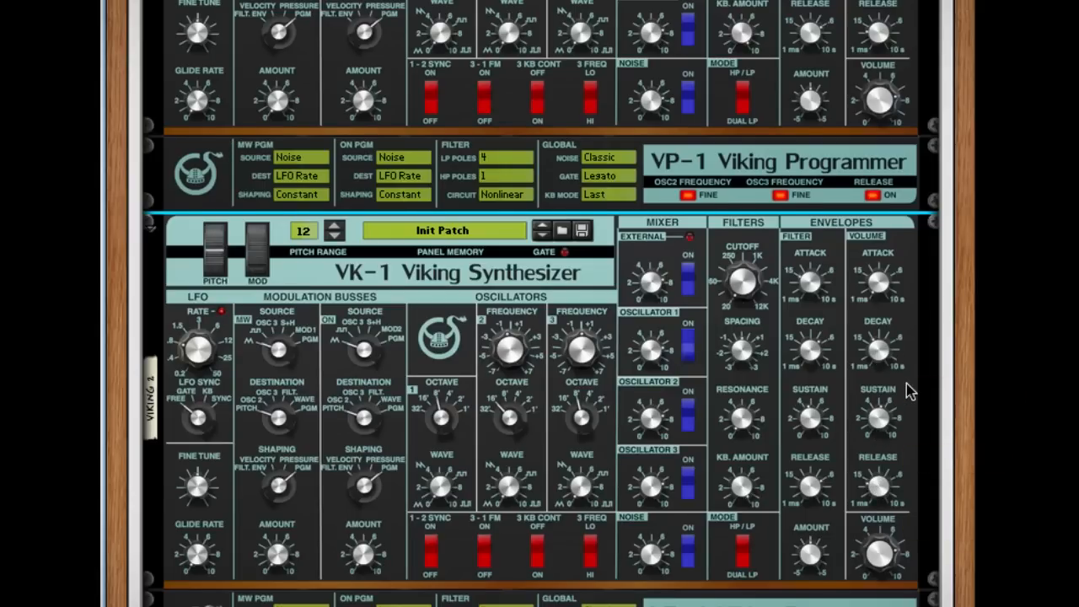
scroll(906, 384, down, 10)
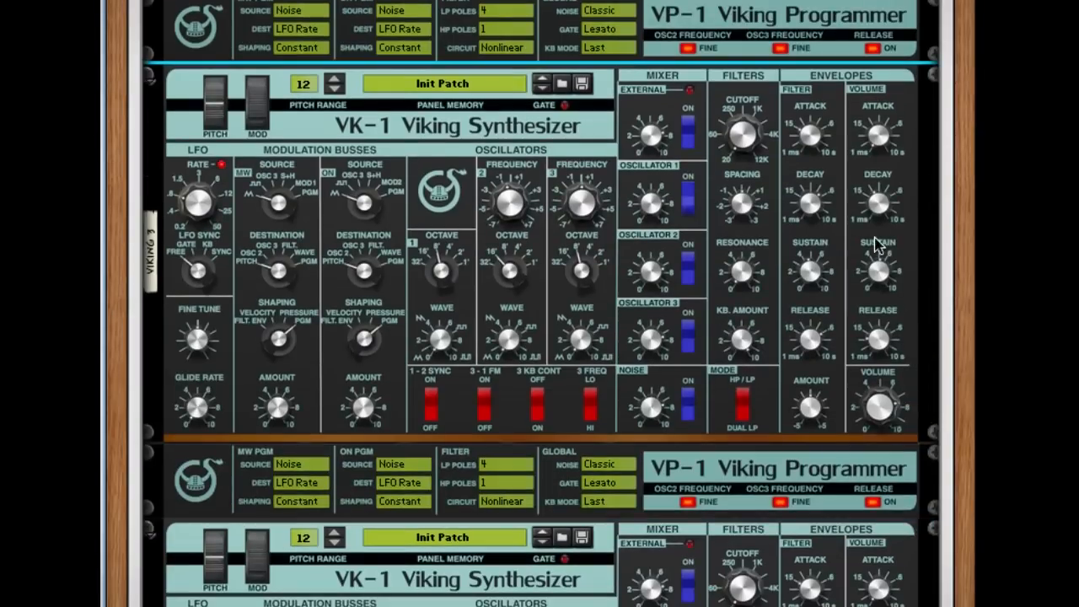
mouse_move(877, 215)
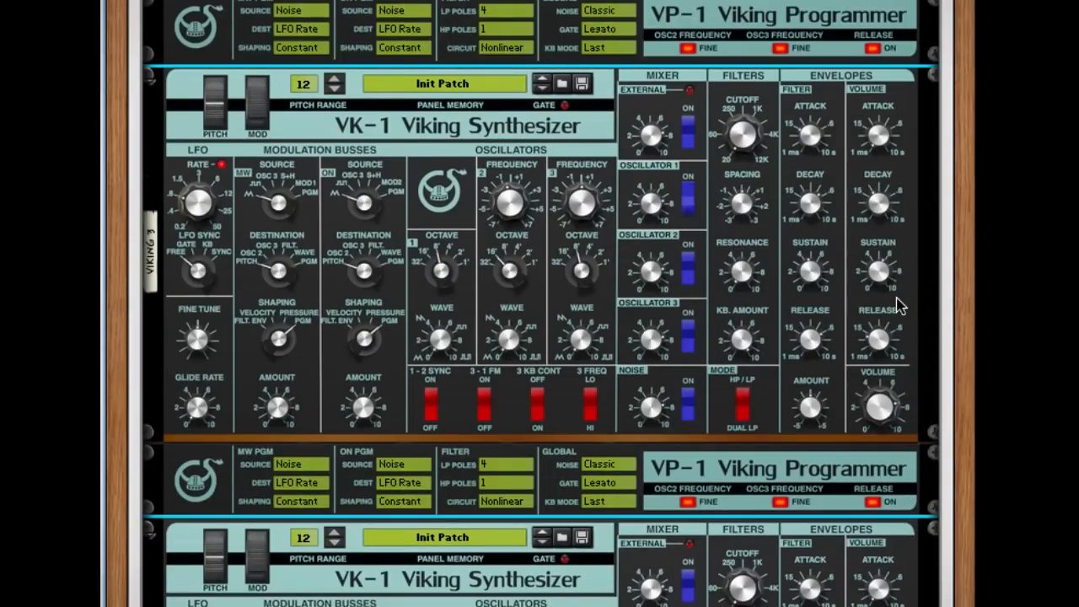
scroll(900, 307, down, 2)
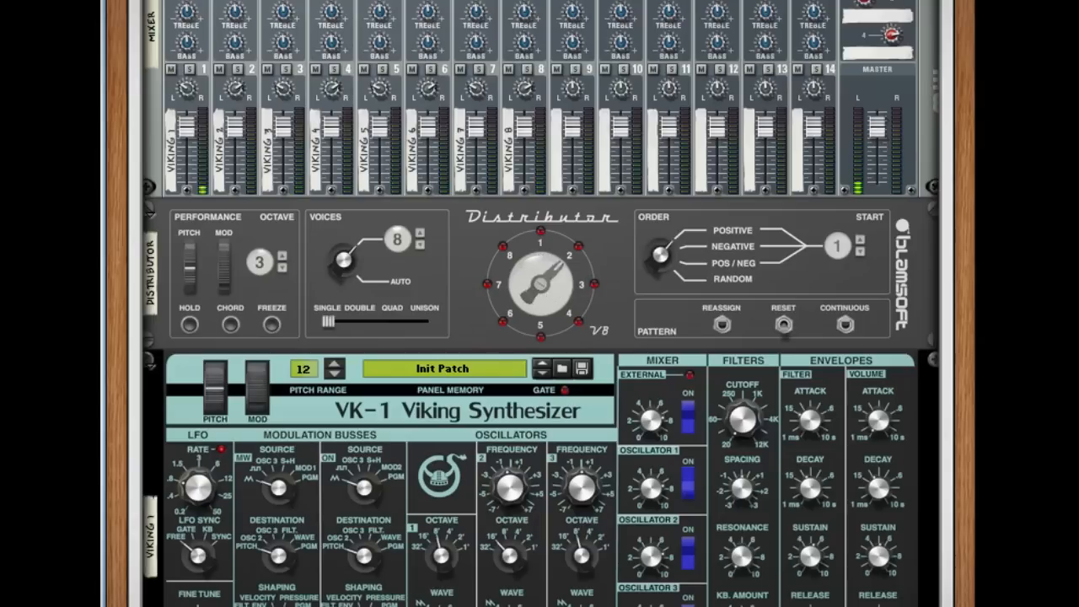
- Vary the pan positions of the Viking channels 1 to 8 in the mixer, with channel 7 at about -18
scroll(506, 360, up, 3)
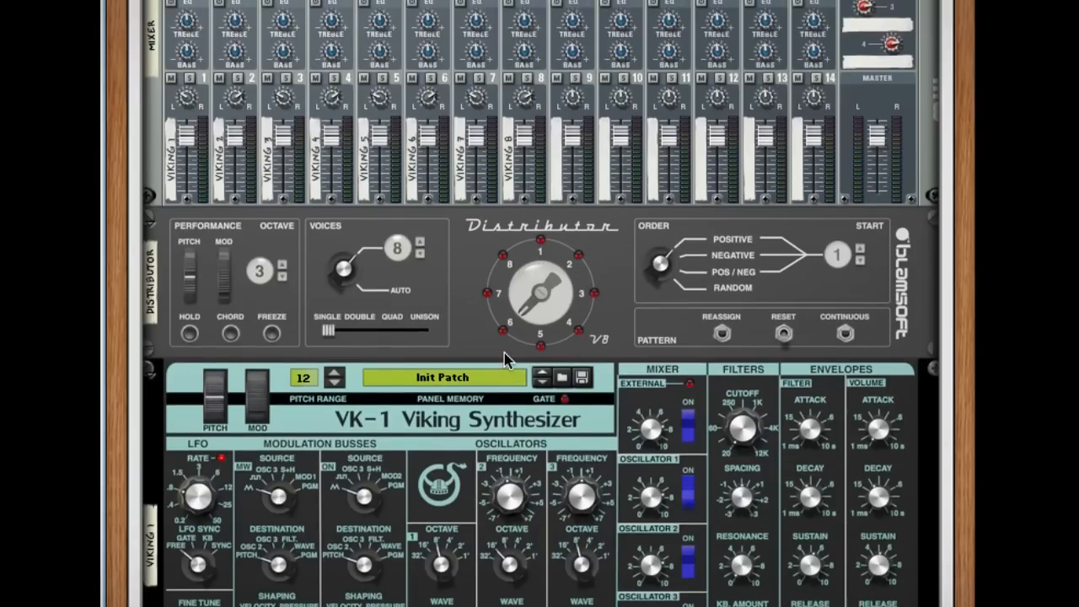
scroll(506, 360, up, 10)
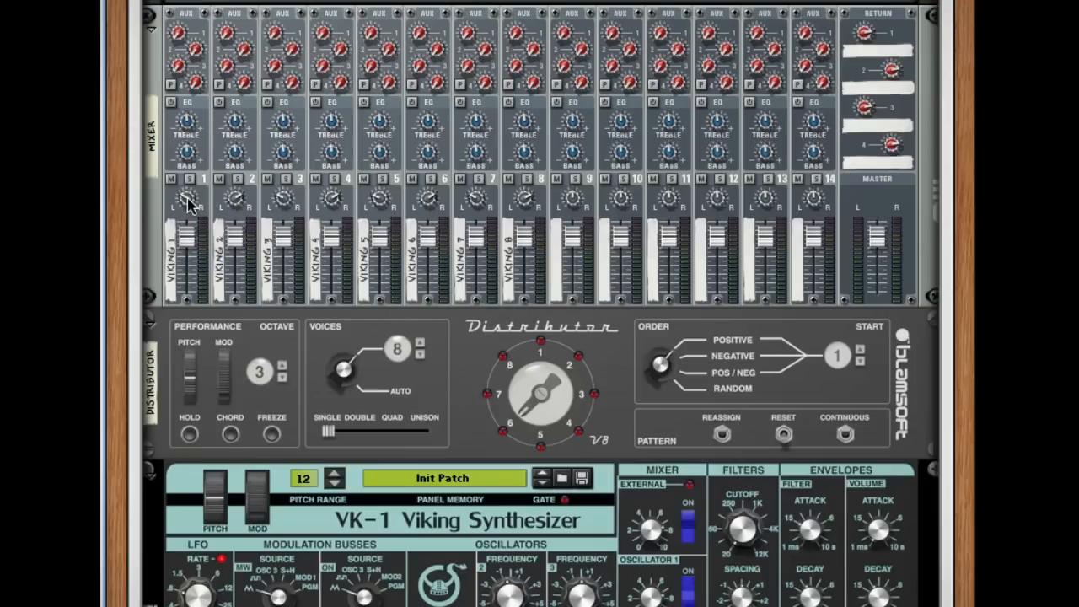
mouse_move(188, 204)
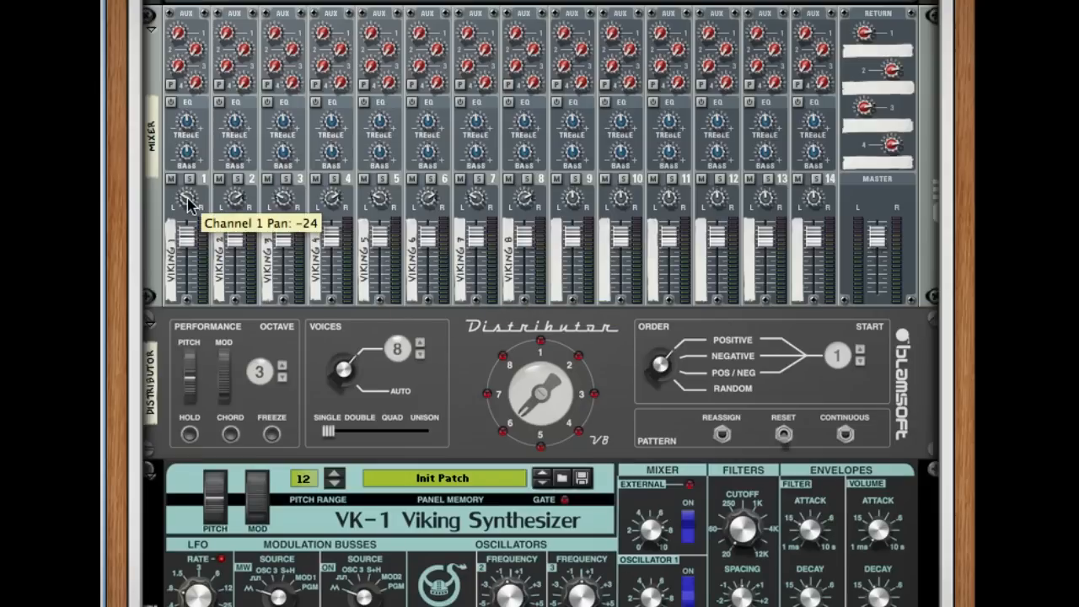
drag(188, 204, 476, 190)
mouse_move(239, 201)
mouse_move(282, 202)
mouse_move(336, 202)
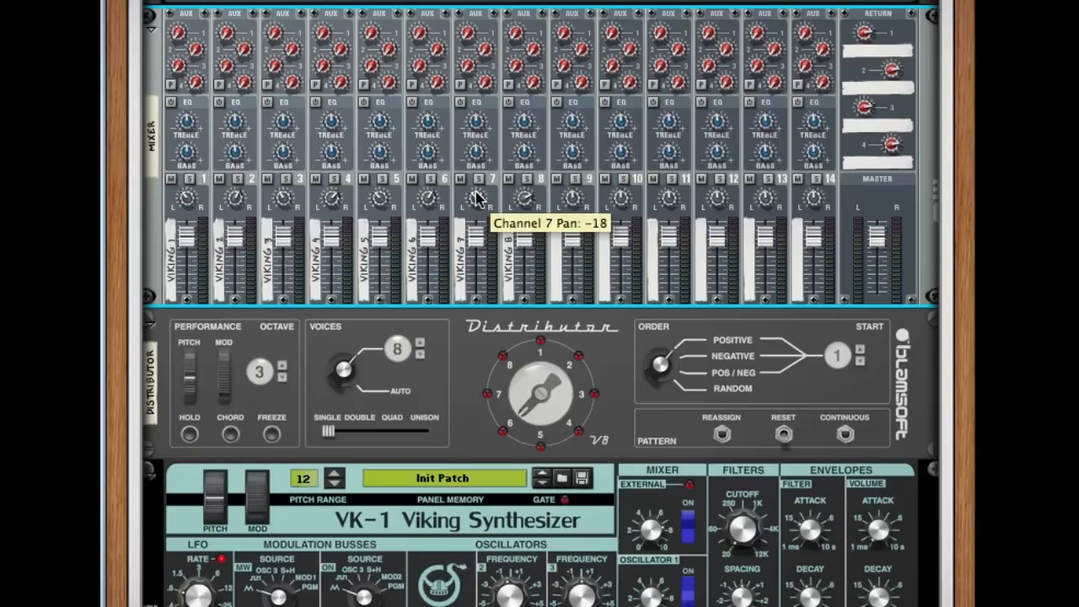
drag(519, 202, 520, 208)
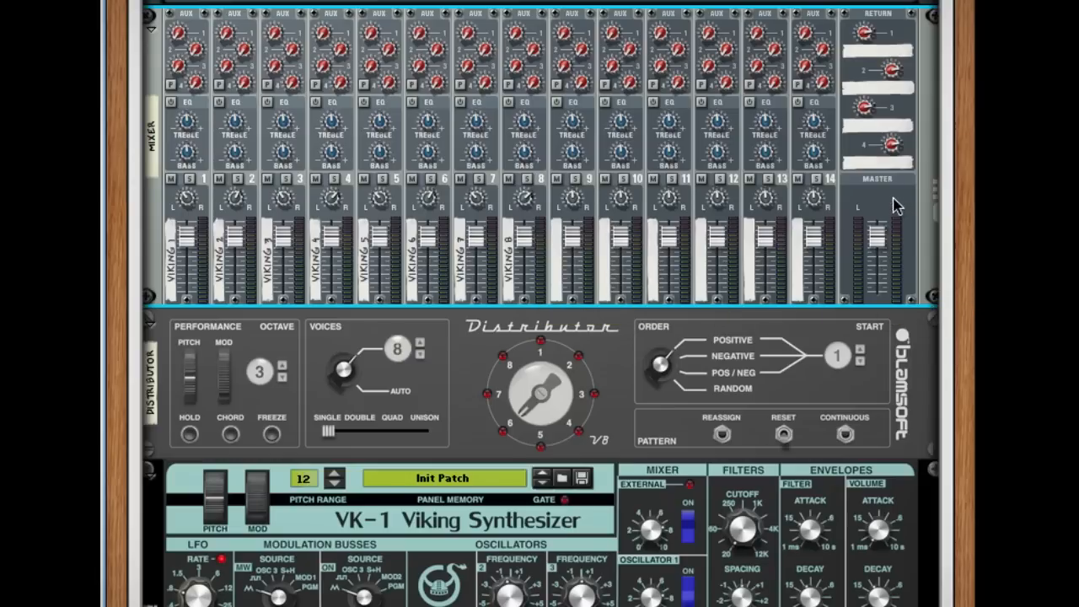
- Set the cutoff on the FILTER Thor to 54 and slightly lower the wave setting on the OSC1 Thor
scroll(868, 219, up, 5)
scroll(861, 223, up, 7)
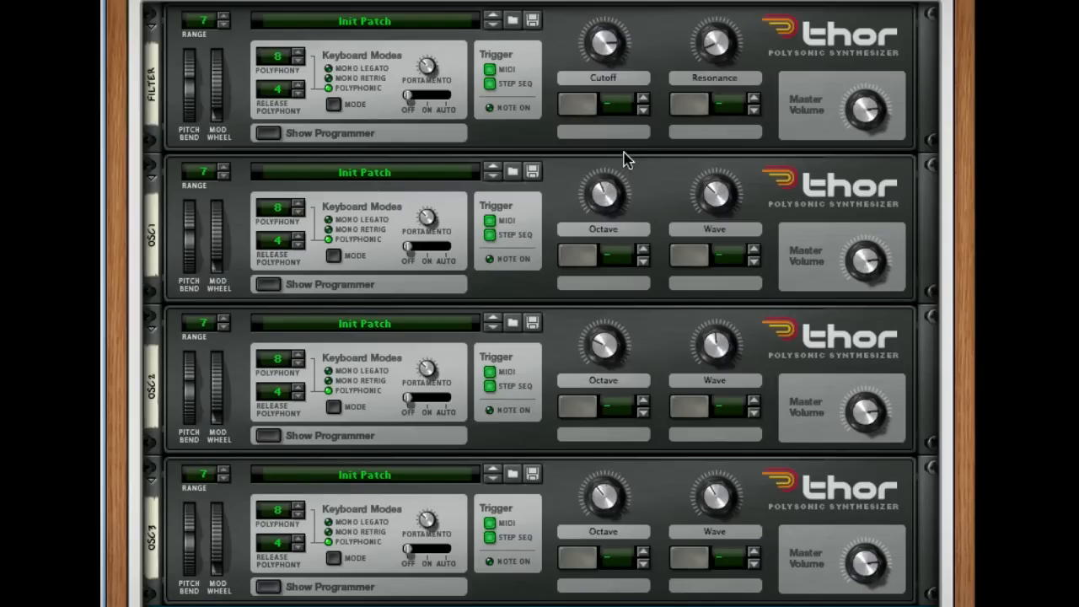
drag(604, 40, 614, 92)
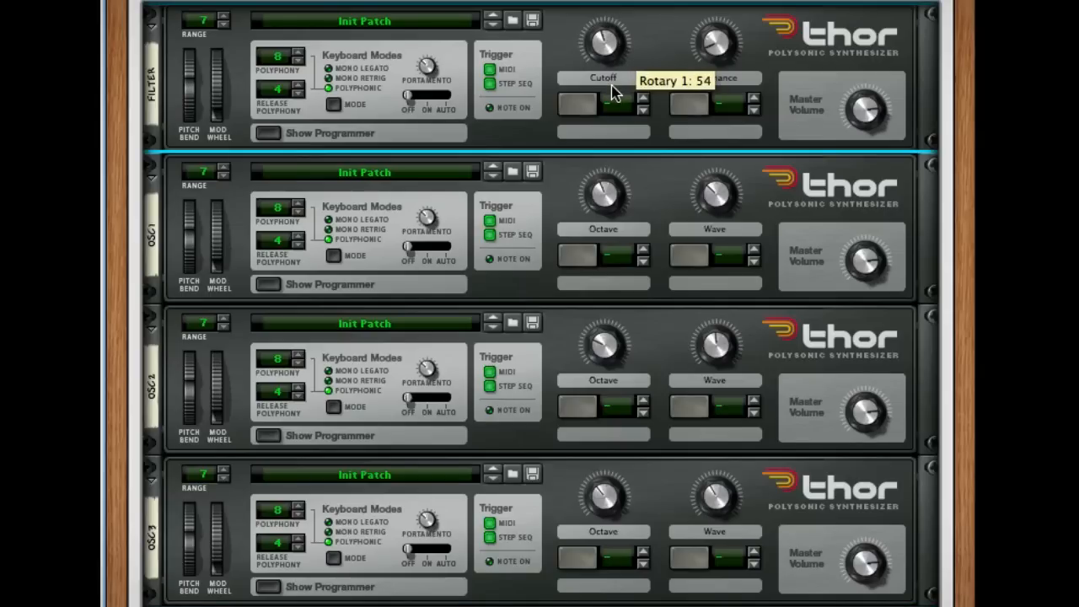
click(714, 193)
drag(714, 193, 716, 205)
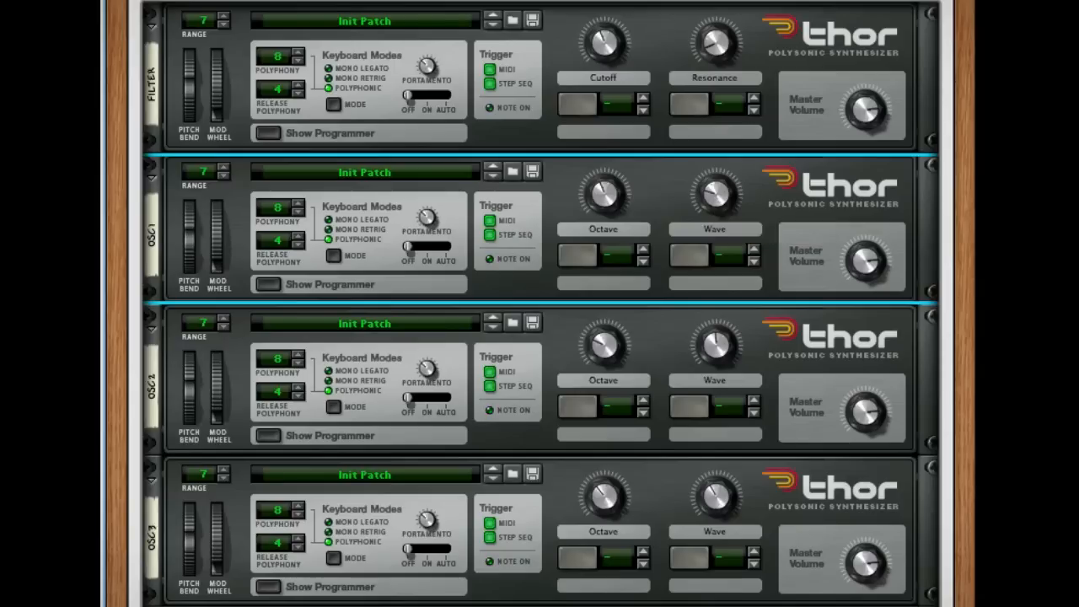
- Slightly raise the Combinator's Detune amount
scroll(540, 303, up, 5)
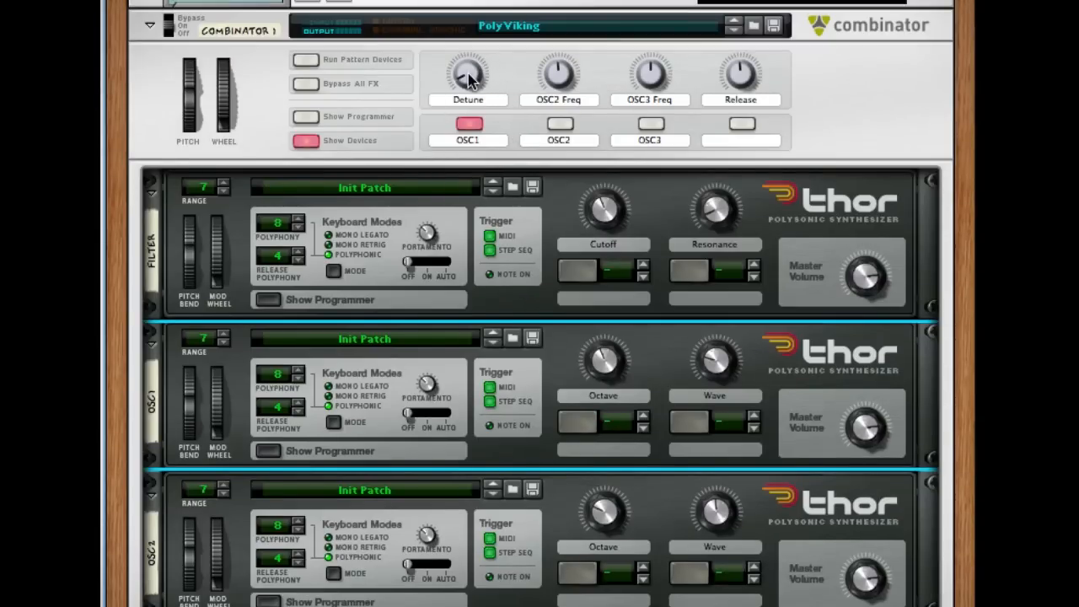
click(470, 79)
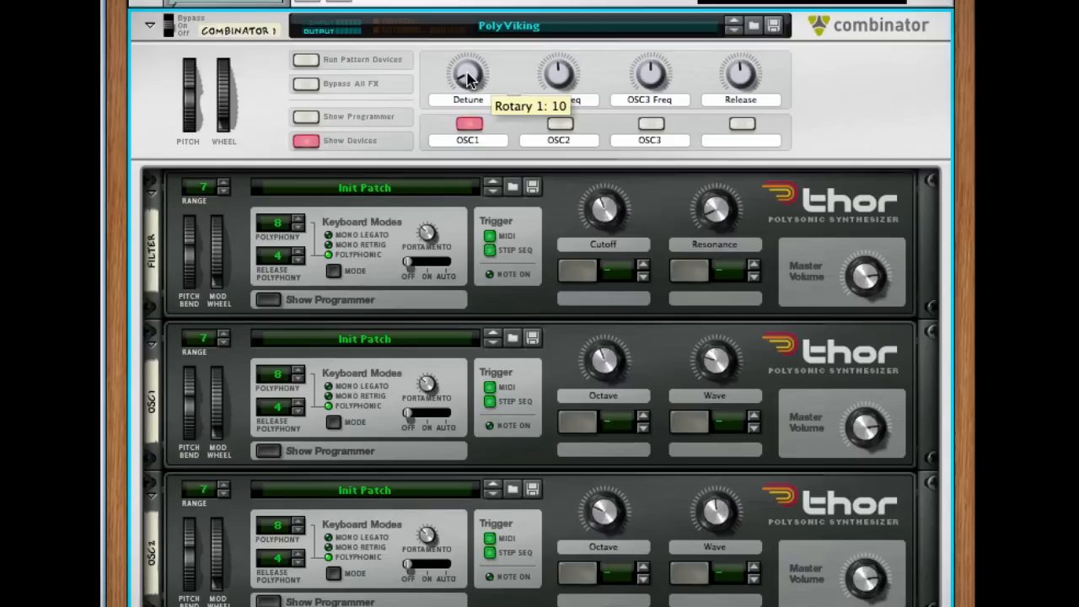
drag(469, 80, 467, 76)
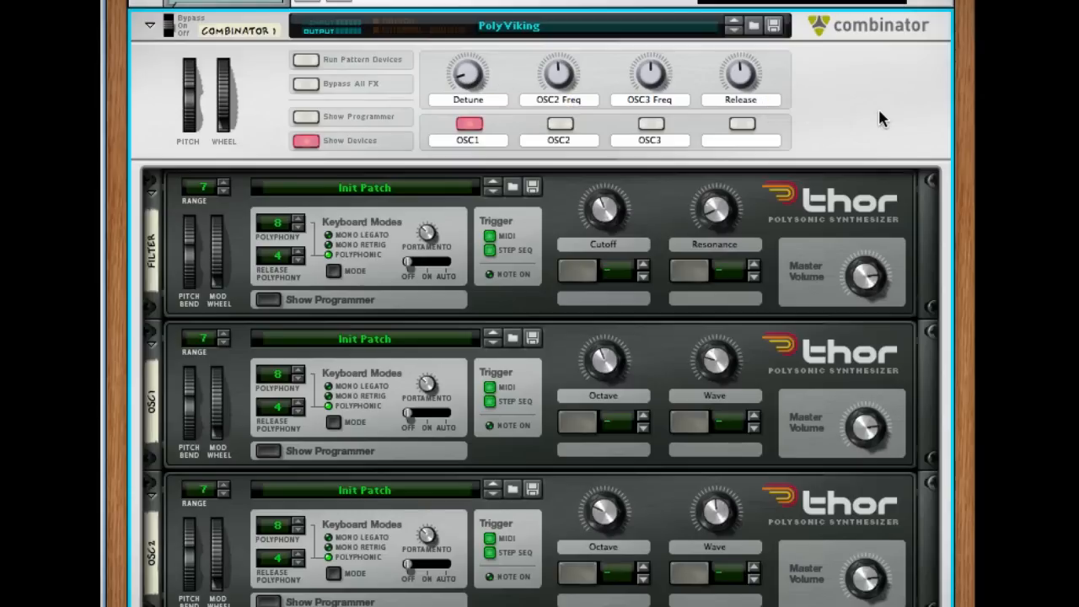
- Add an MClass Compressor below the PolyViking Combinator and raise its input gain to near maximum
scroll(900, 110, down, 15)
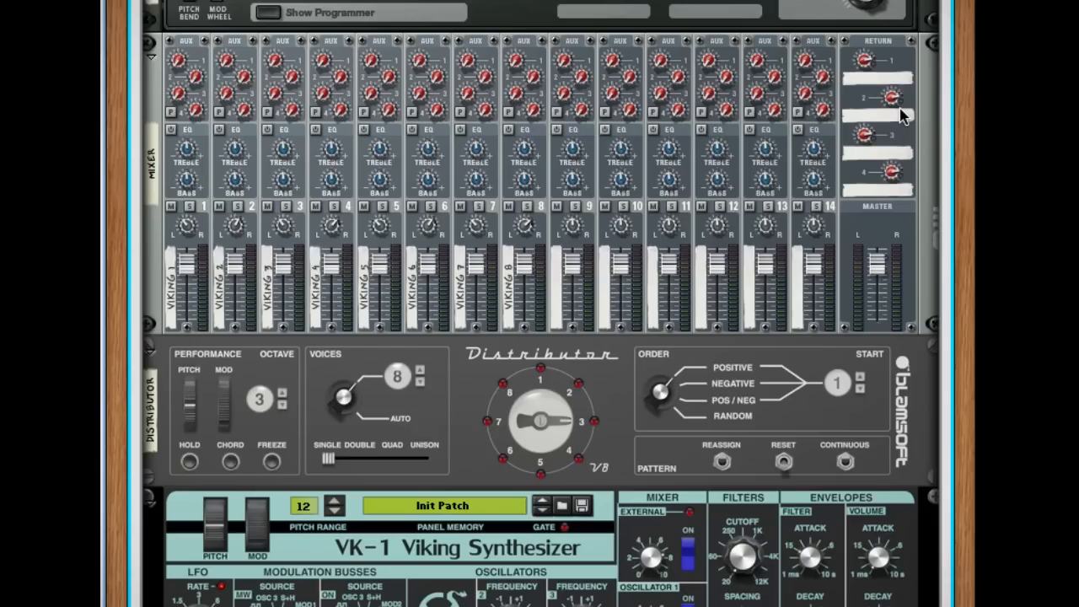
scroll(900, 116, down, 10)
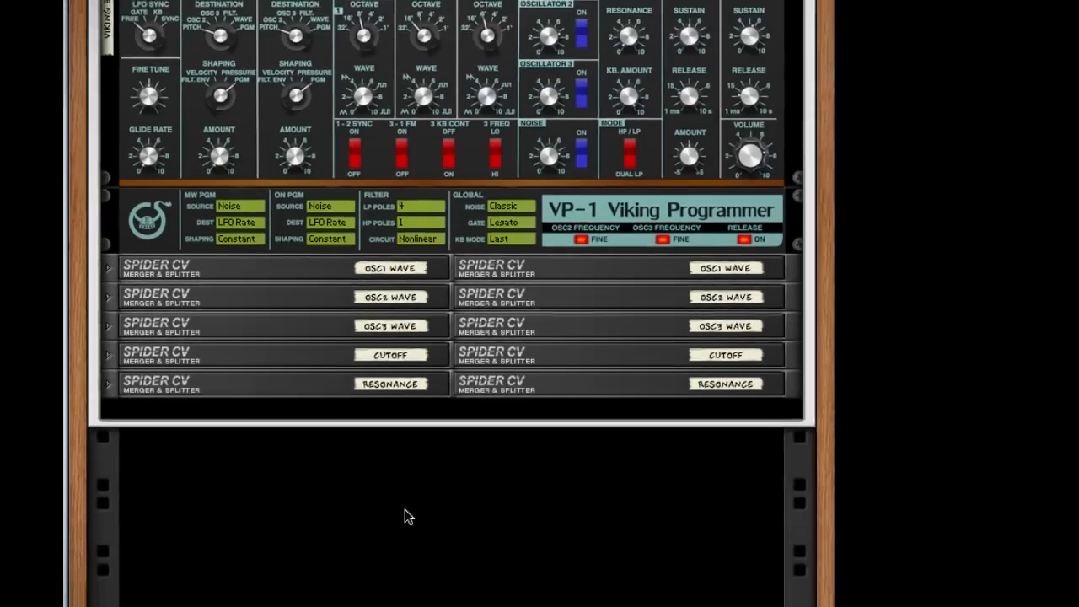
right_click(493, 539)
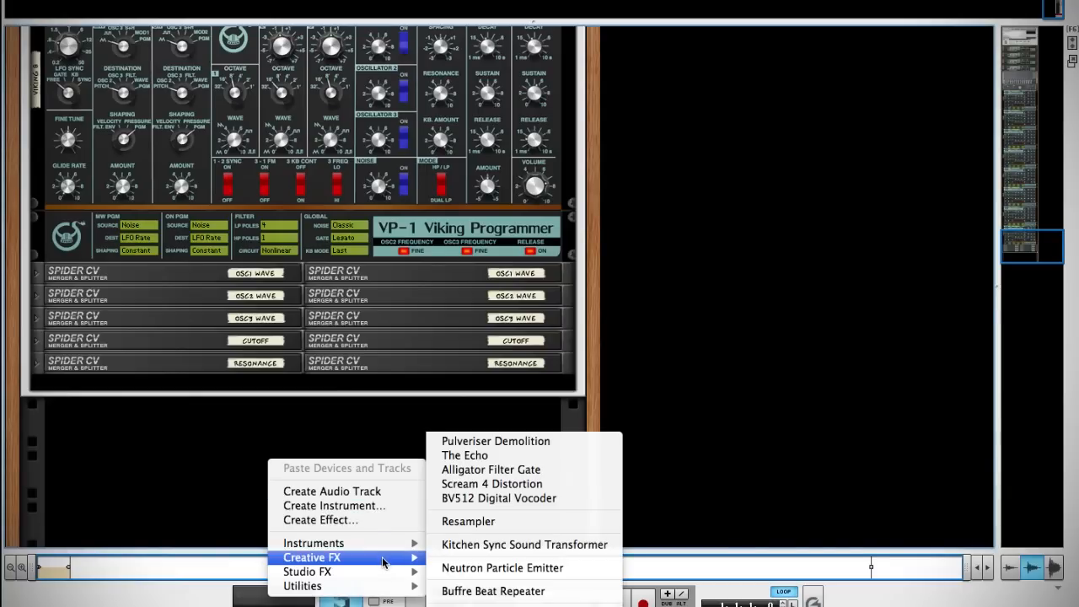
mouse_move(383, 572)
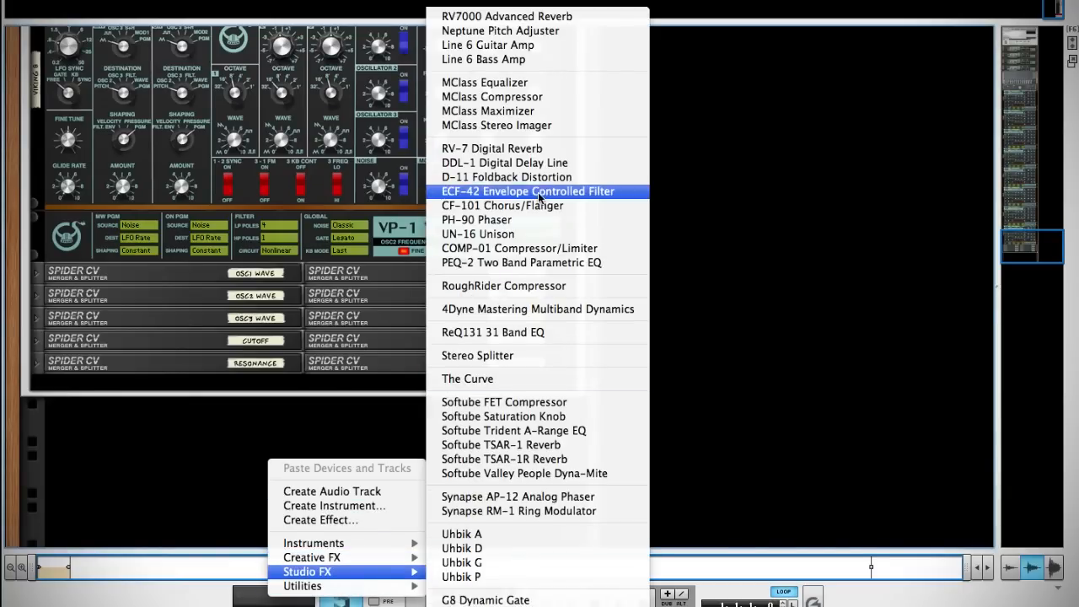
click(515, 100)
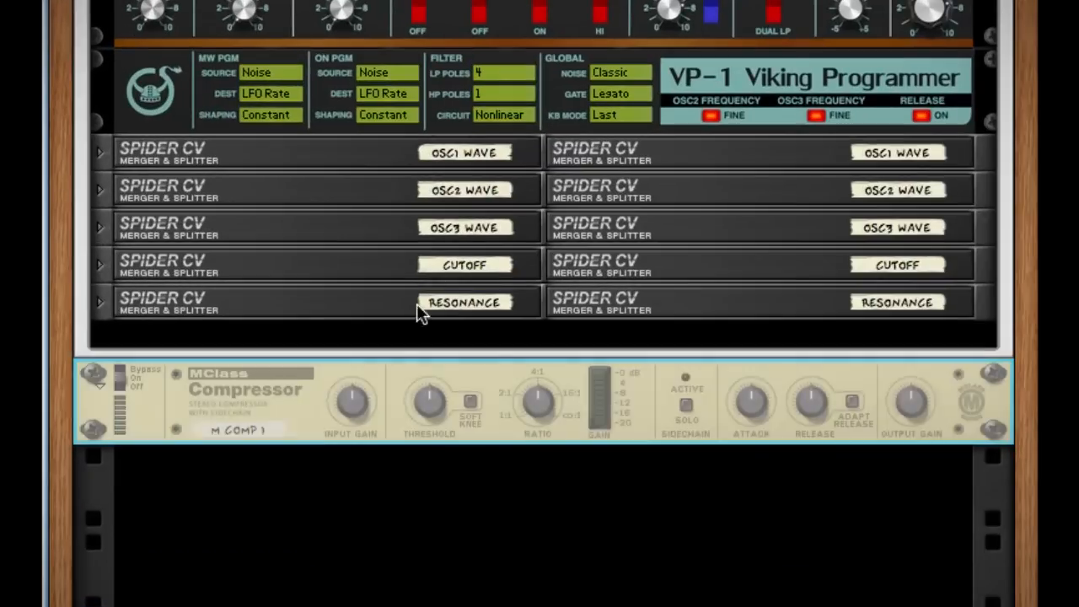
drag(296, 413, 274, 351)
drag(335, 331, 330, 289)
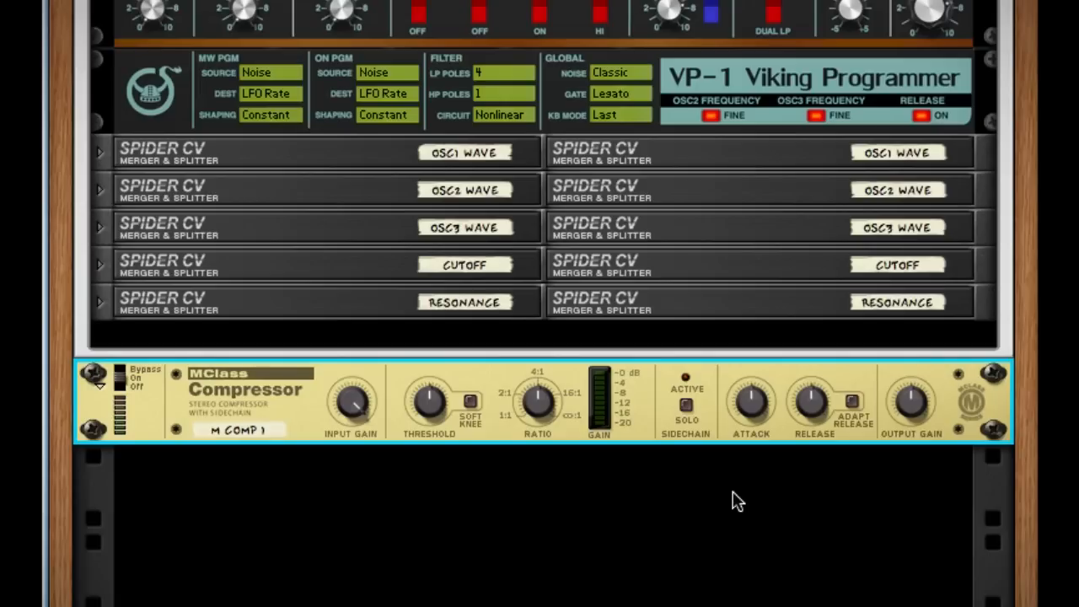
- Add an MClass Equalizer after the compressor
right_click(660, 432)
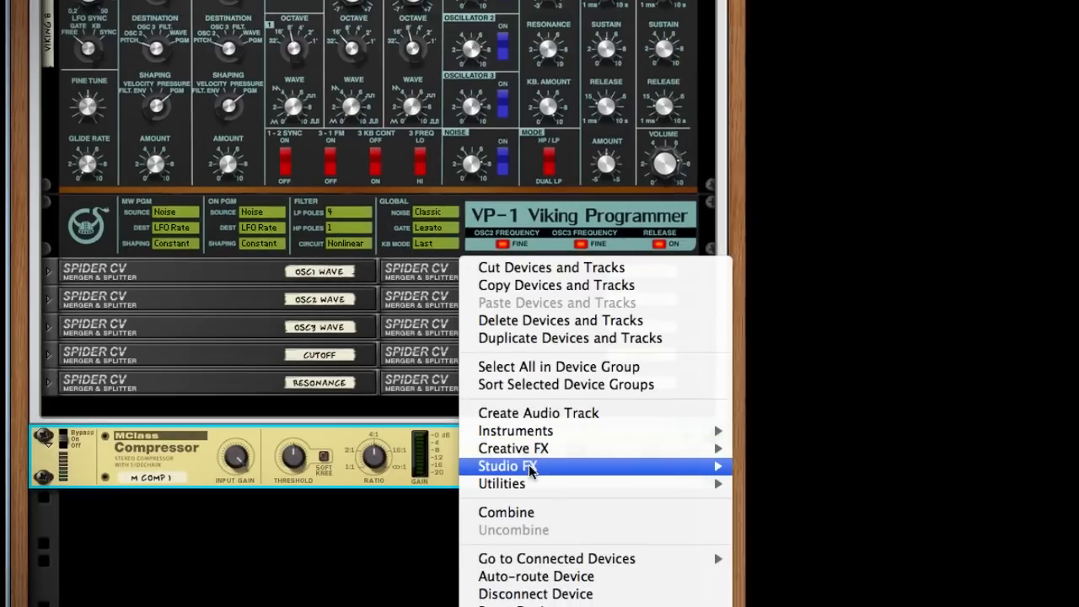
mouse_move(531, 469)
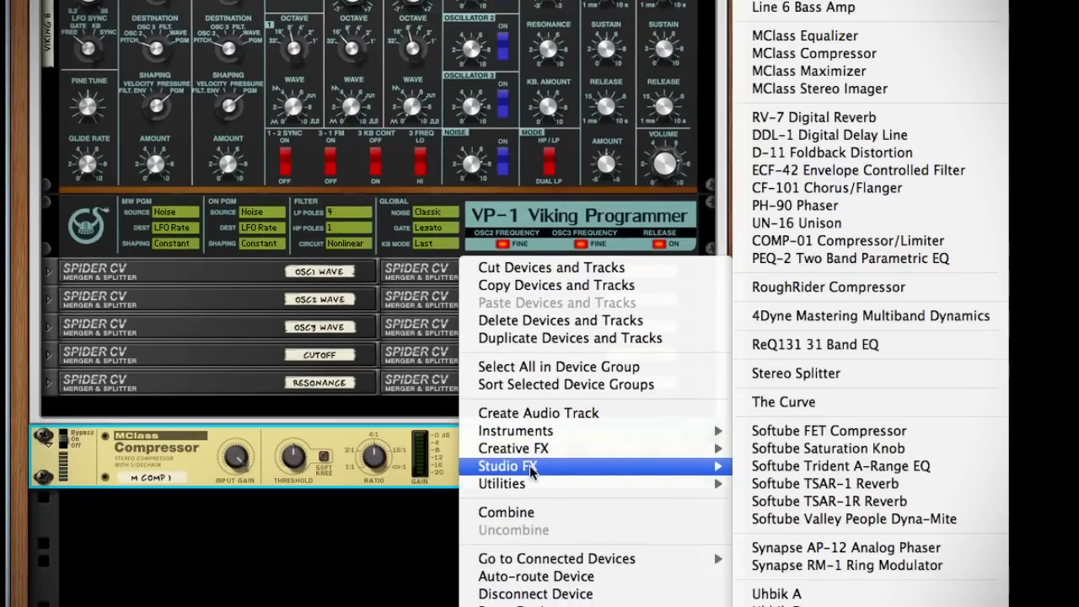
click(801, 38)
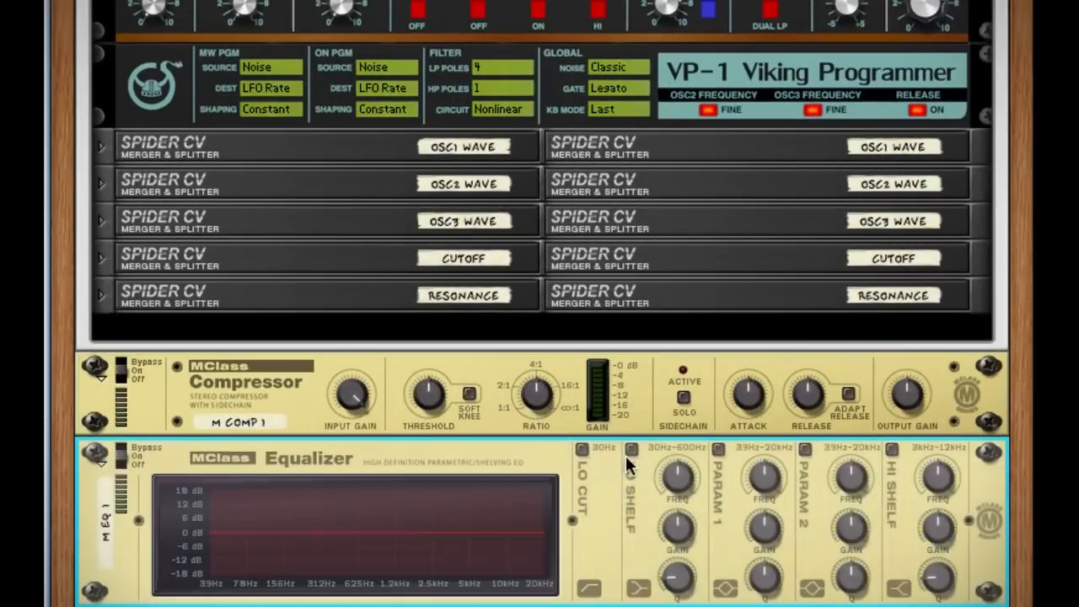
- Enable the equalizer's Param 2 band, boost its gain strongly and set its Q to 3.2
scroll(619, 489, down, 5)
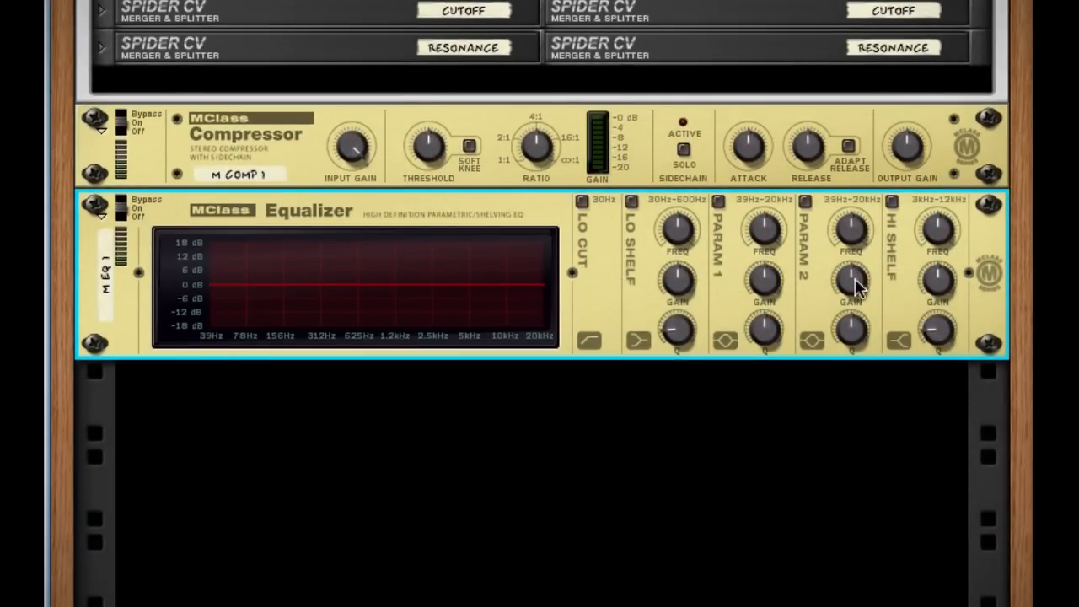
click(804, 201)
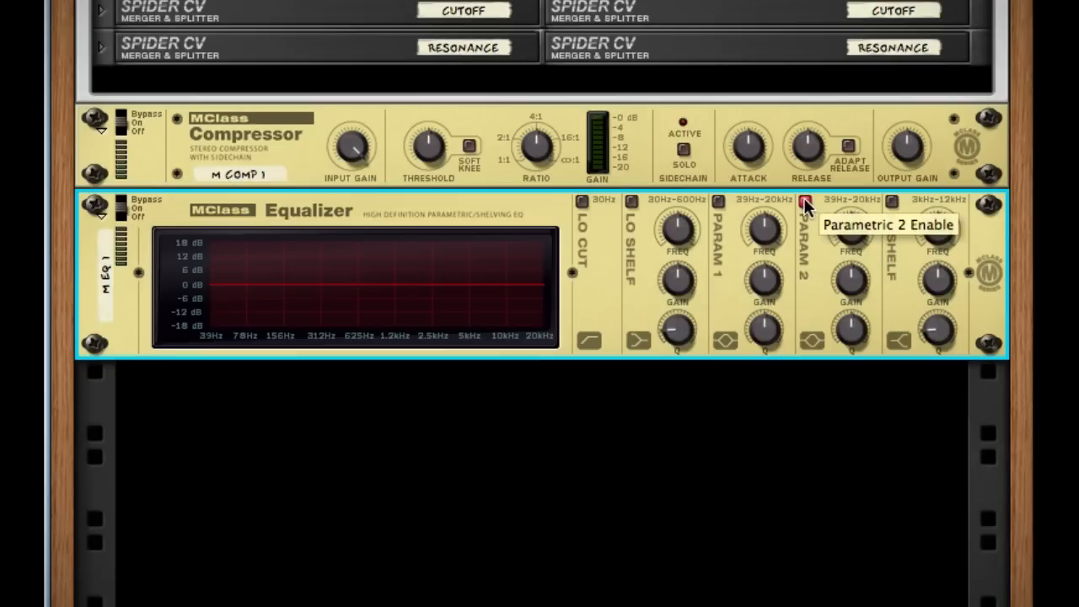
drag(859, 288, 846, 221)
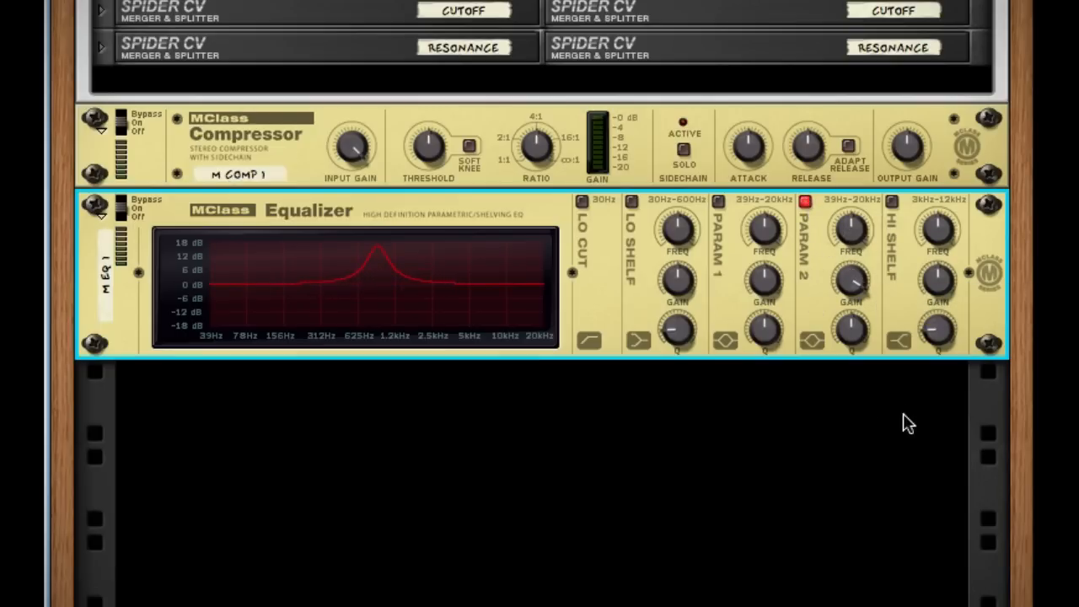
drag(845, 329, 846, 361)
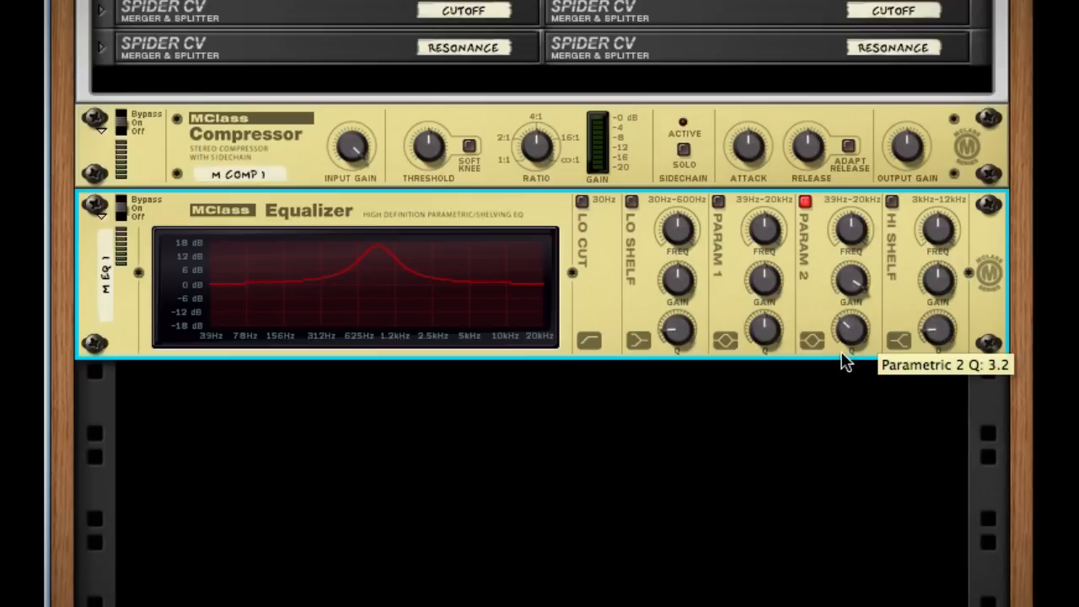
- Enable the equalizer's low cut and low shelf, raising the shelf frequency and cutting its gain strongly
click(582, 201)
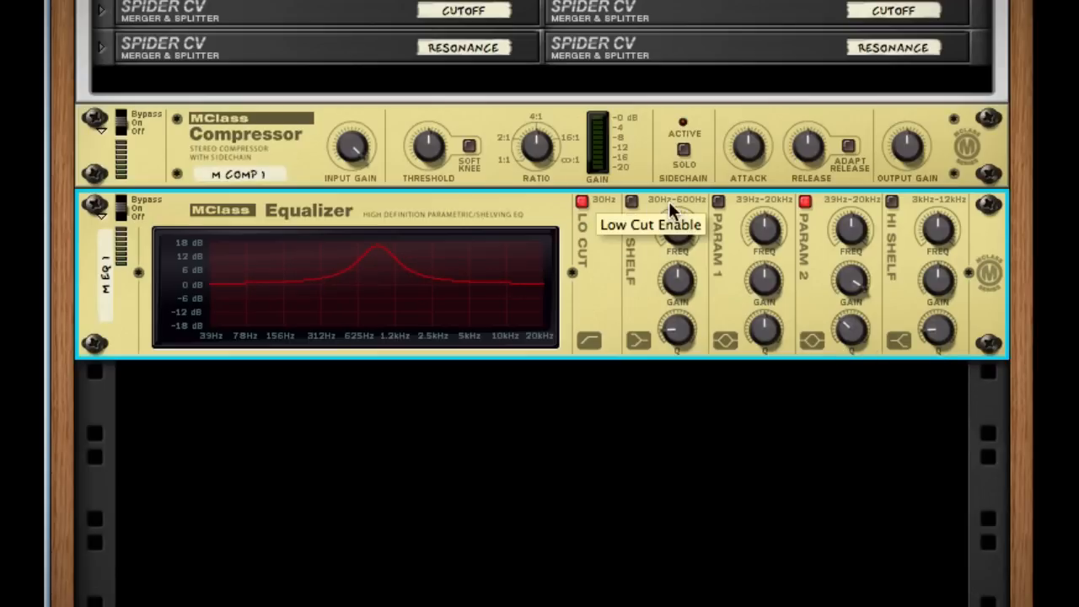
click(631, 201)
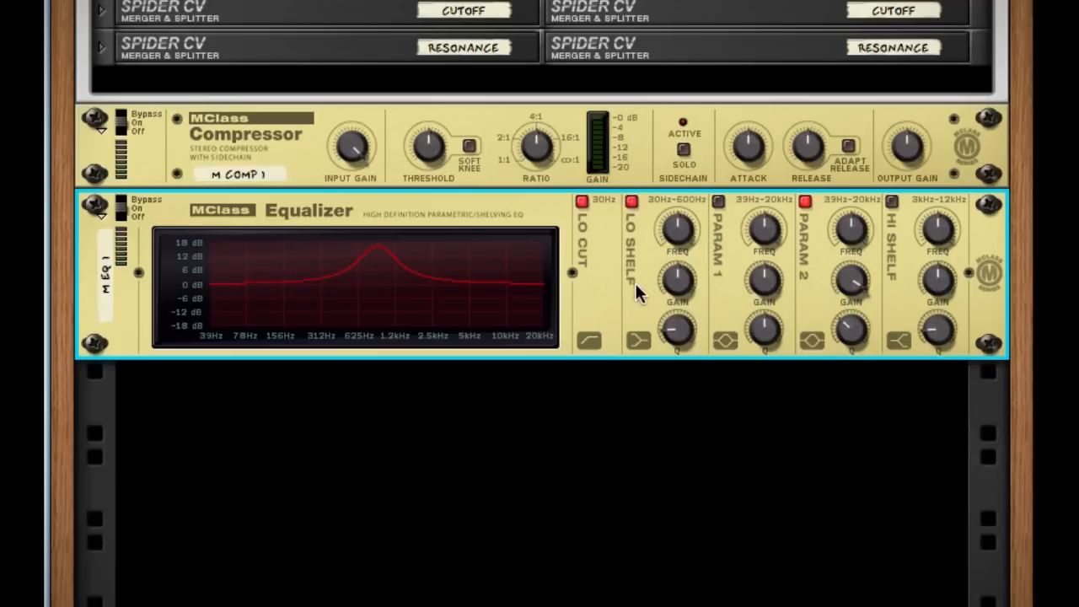
drag(680, 237, 666, 173)
drag(679, 280, 669, 412)
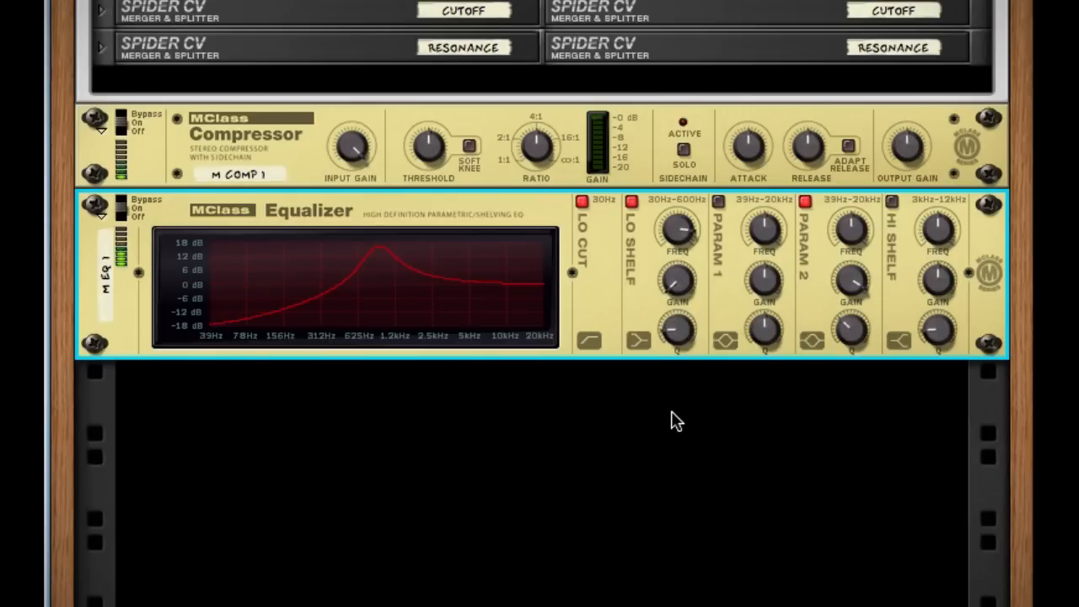
- Bypass the equalizer and turn it back on to compare the sound
click(124, 203)
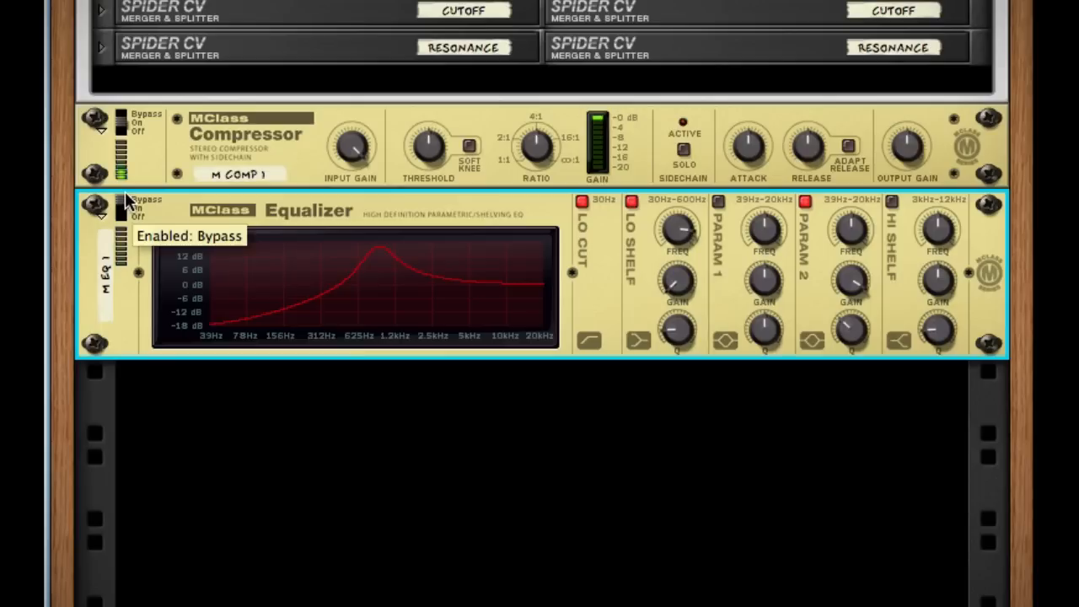
click(126, 209)
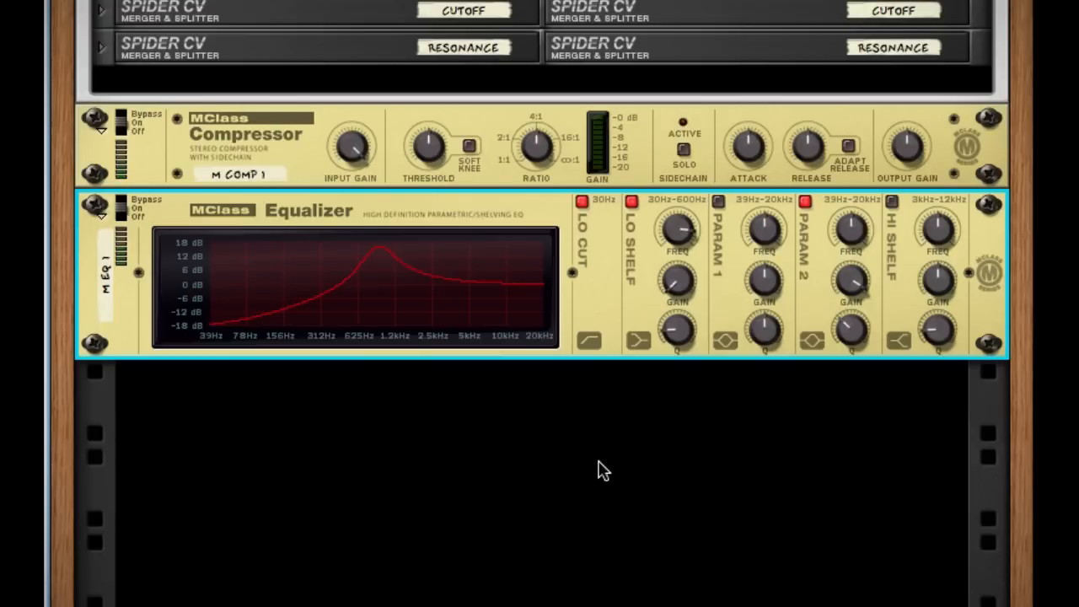
- Add The Echo after the equalizer and reset it to its initial patch
right_click(604, 279)
mouse_move(681, 390)
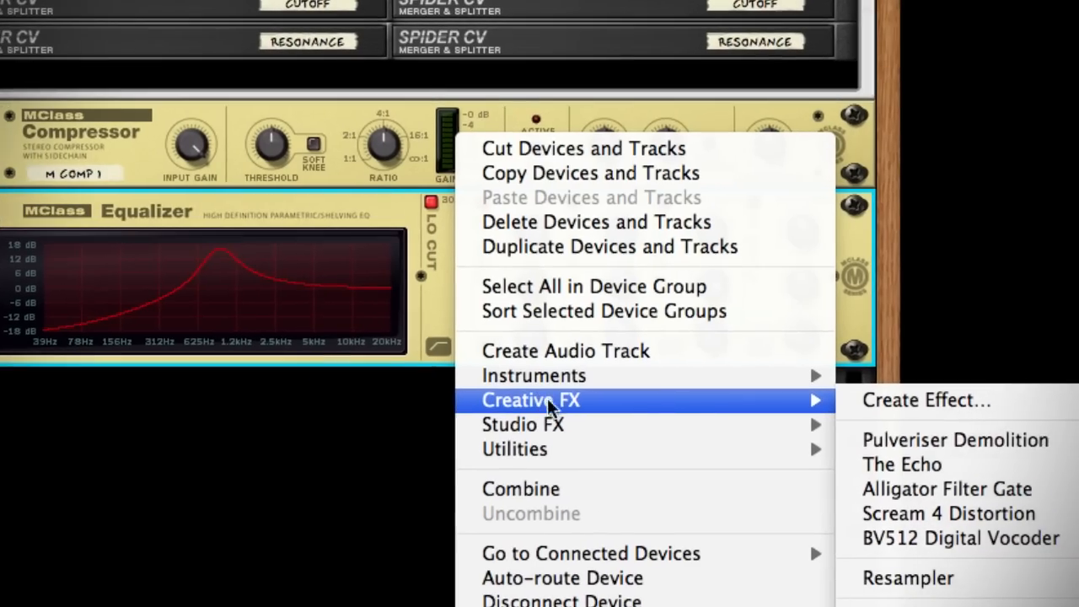
click(886, 468)
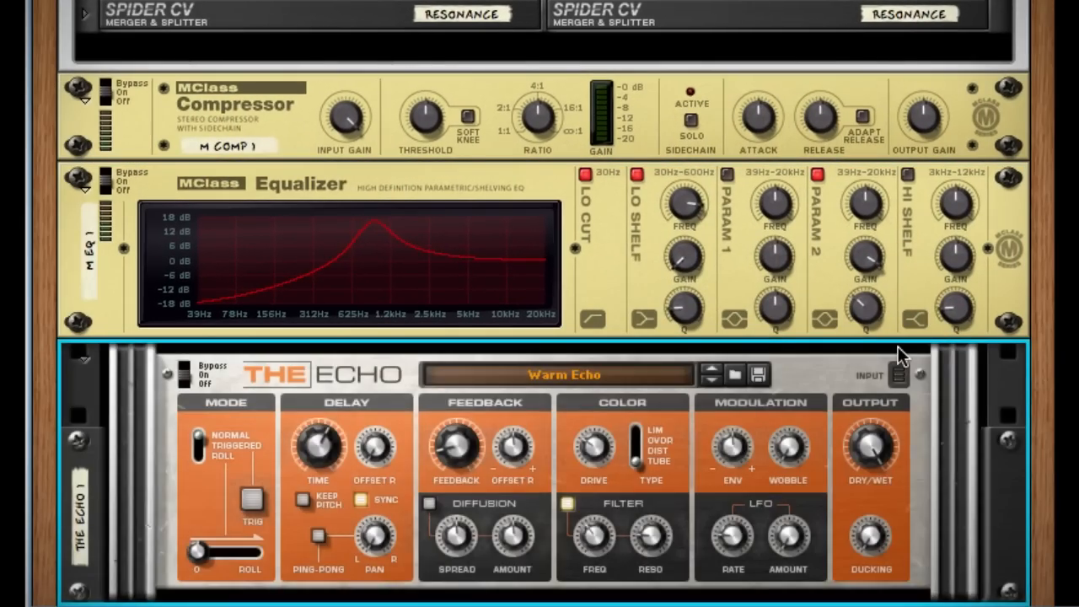
scroll(898, 346, down, 5)
right_click(828, 214)
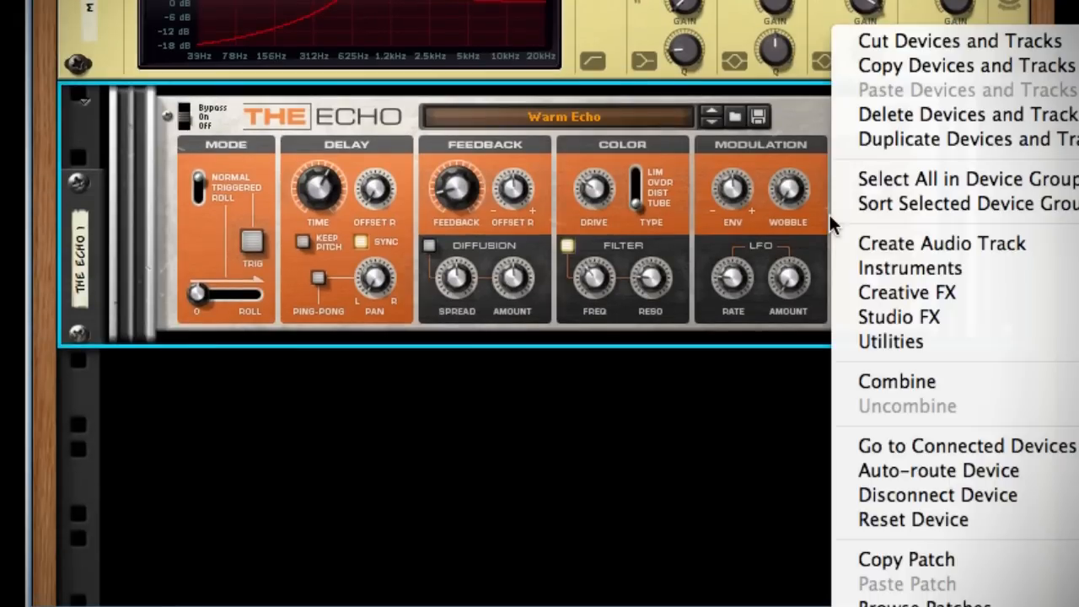
click(926, 523)
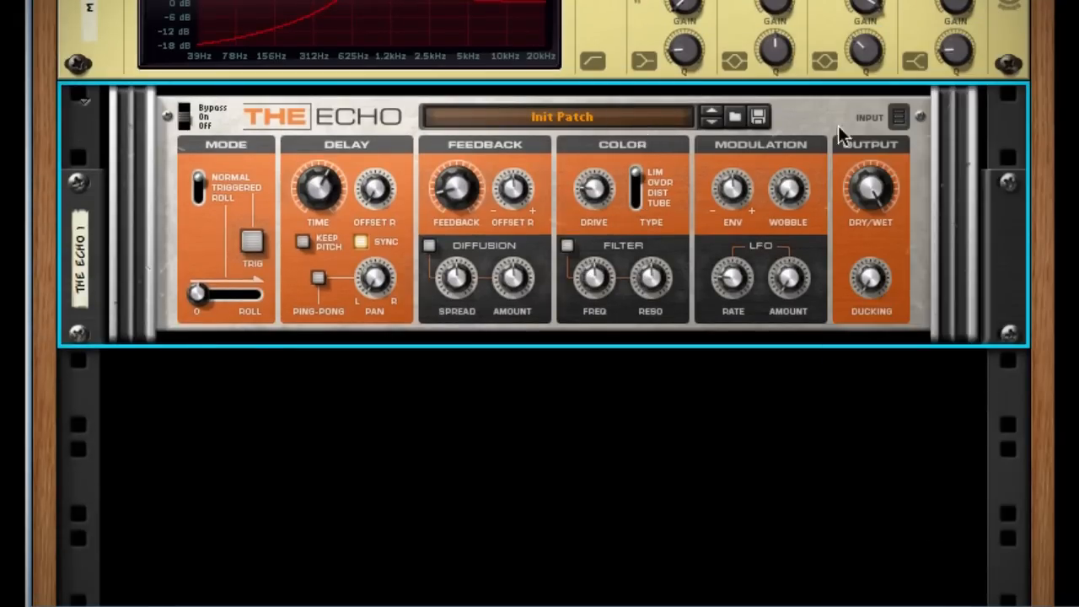
- Lower The Echo's dry/wet balance and raise its ducking amount
drag(869, 186, 864, 240)
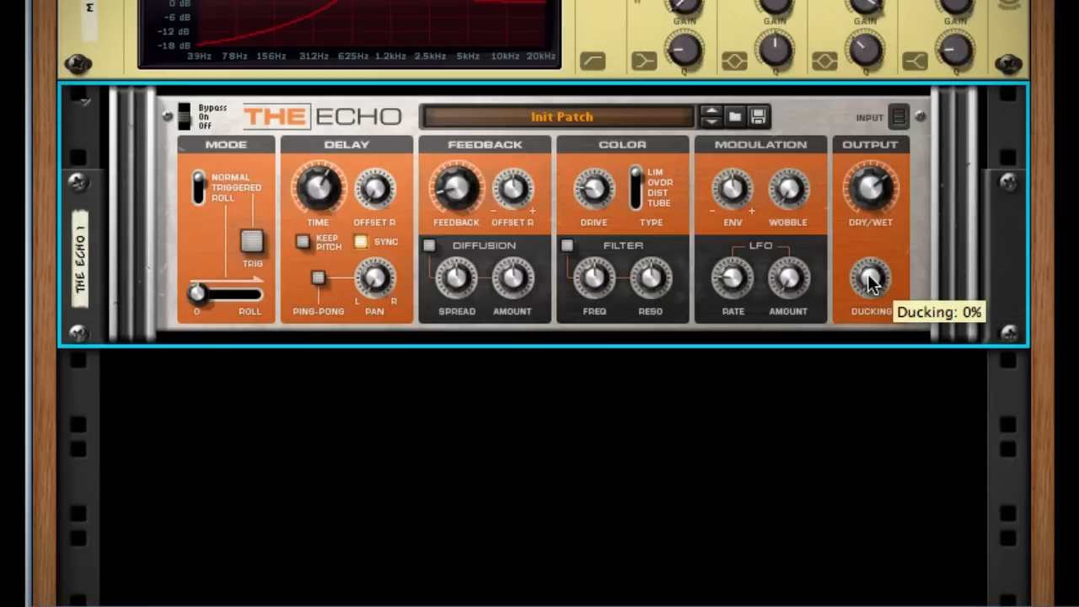
drag(871, 283, 862, 155)
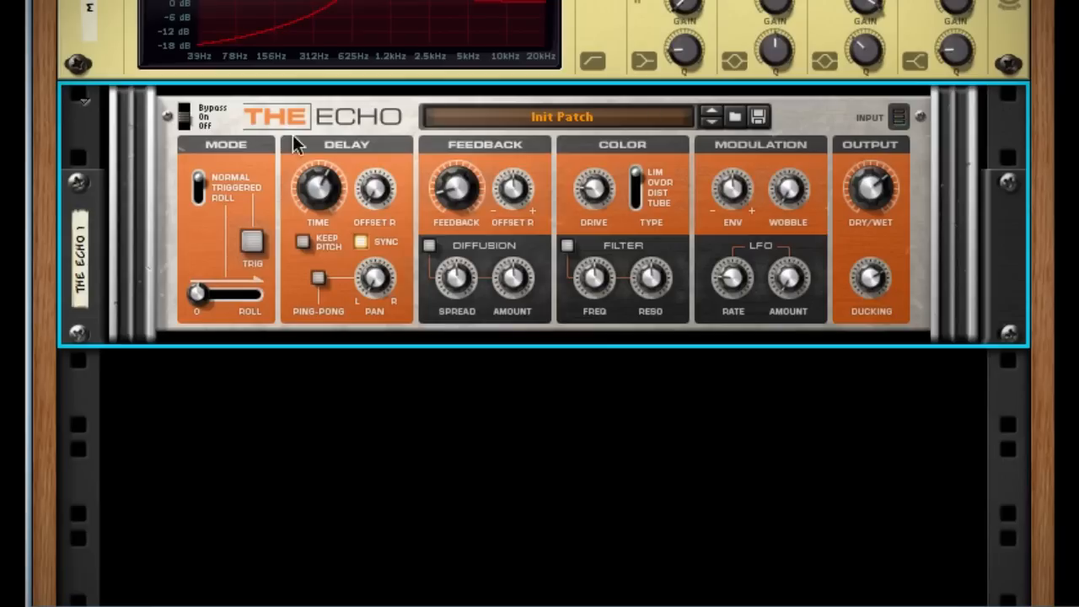
- Set The Echo's delay time to 1/8, enable ping-pong with a higher pan setting, and increase the feedback
drag(318, 192, 321, 209)
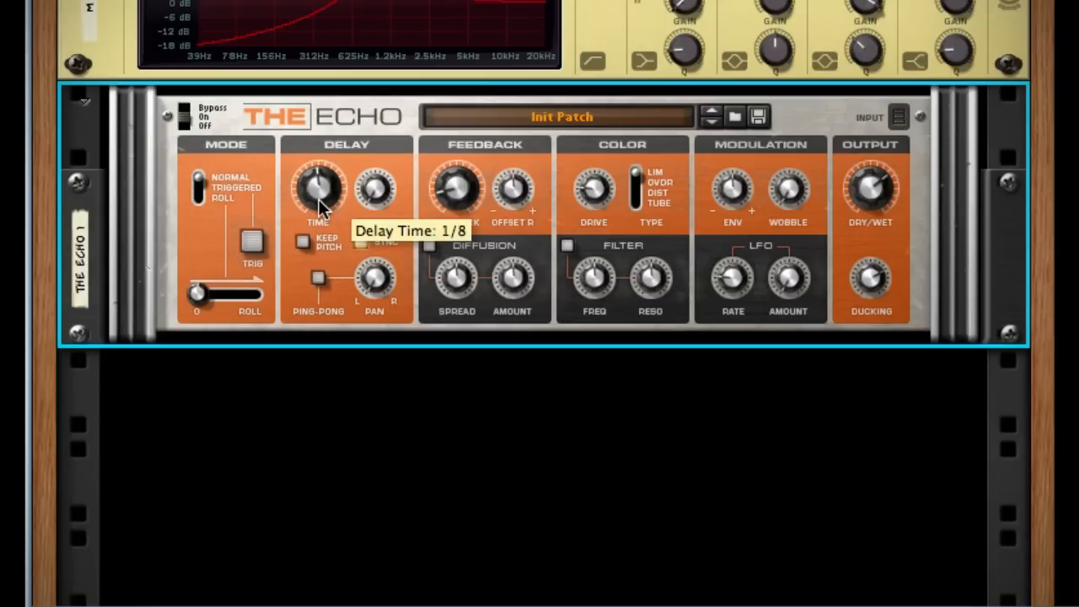
click(319, 281)
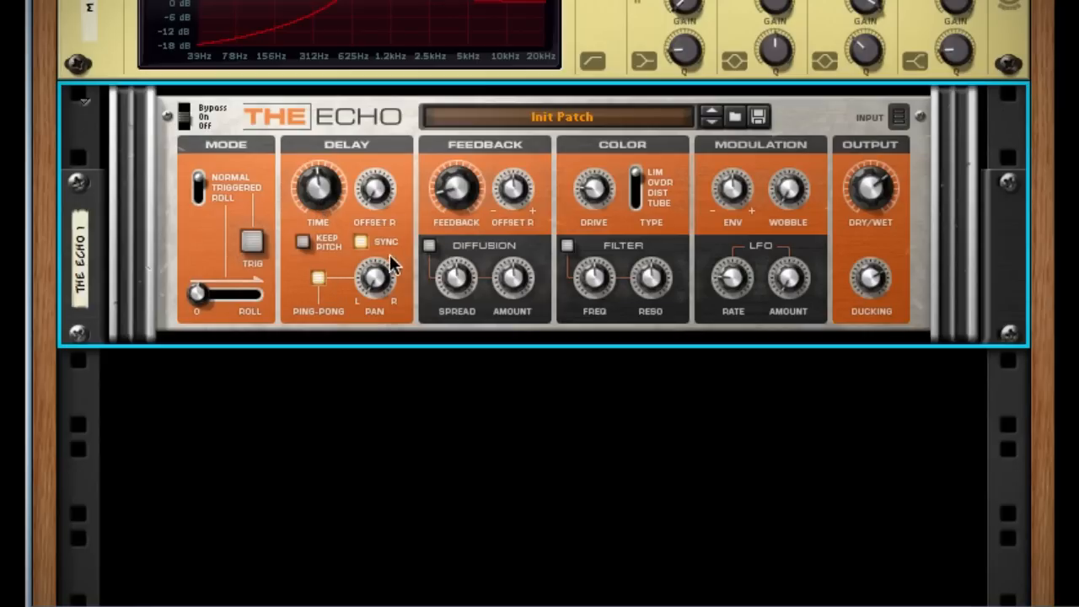
drag(372, 280, 366, 233)
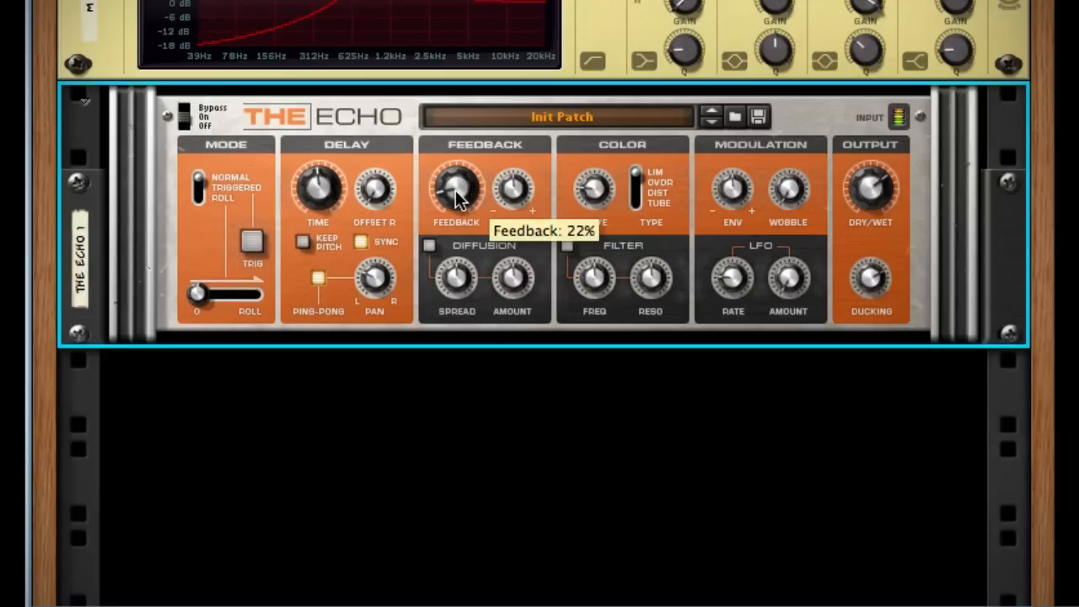
drag(456, 190, 450, 160)
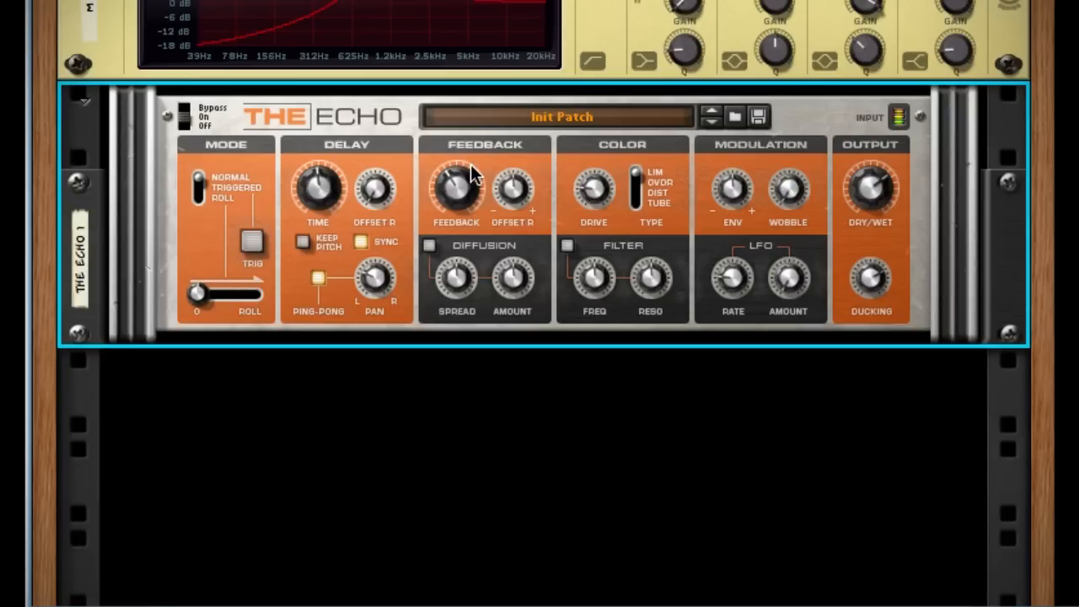
- Add an RV7000 Advanced Reverb after The Echo and lower its dry/wet balance to a small amount
mouse_move(471, 164)
right_click(828, 241)
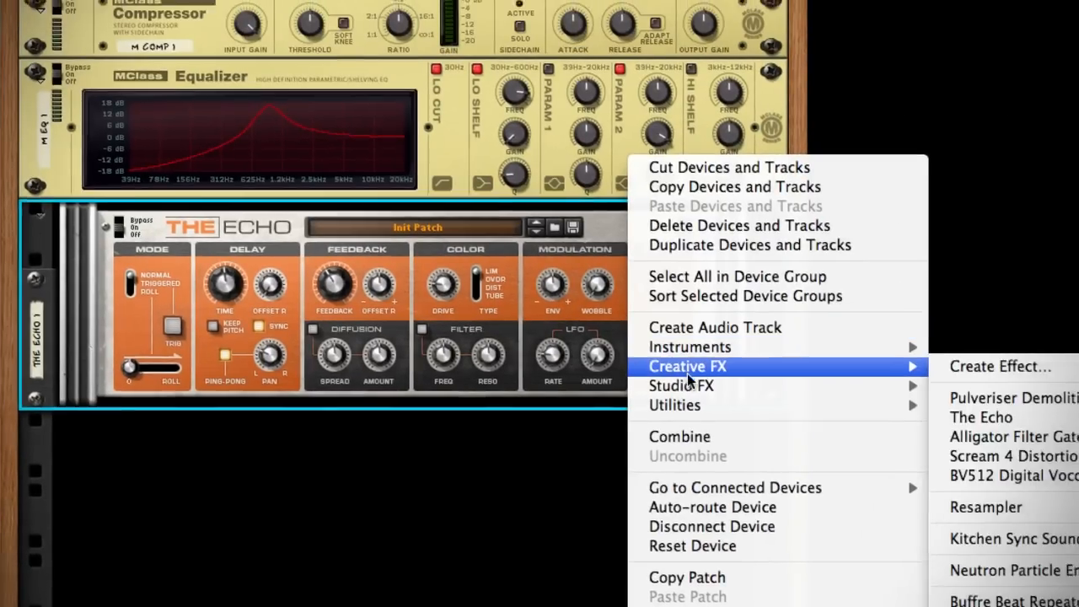
mouse_move(701, 381)
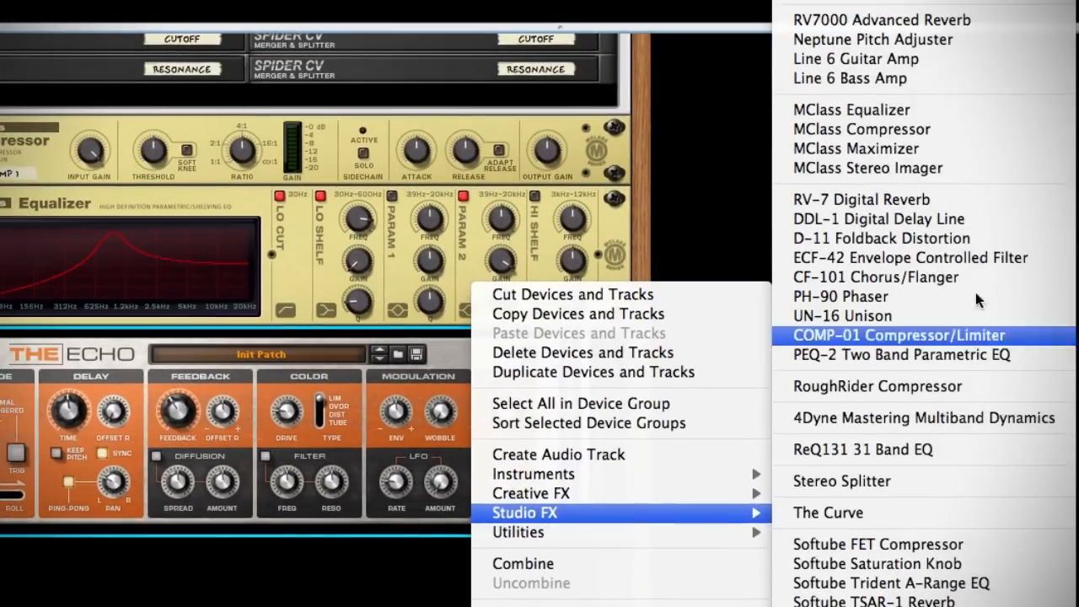
click(853, 16)
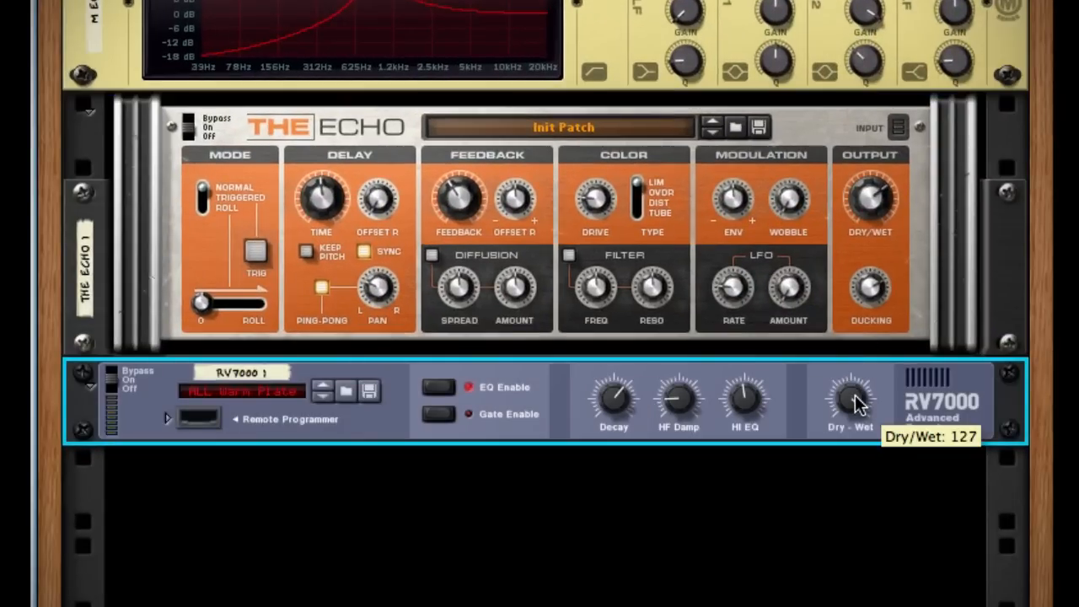
drag(858, 407, 839, 536)
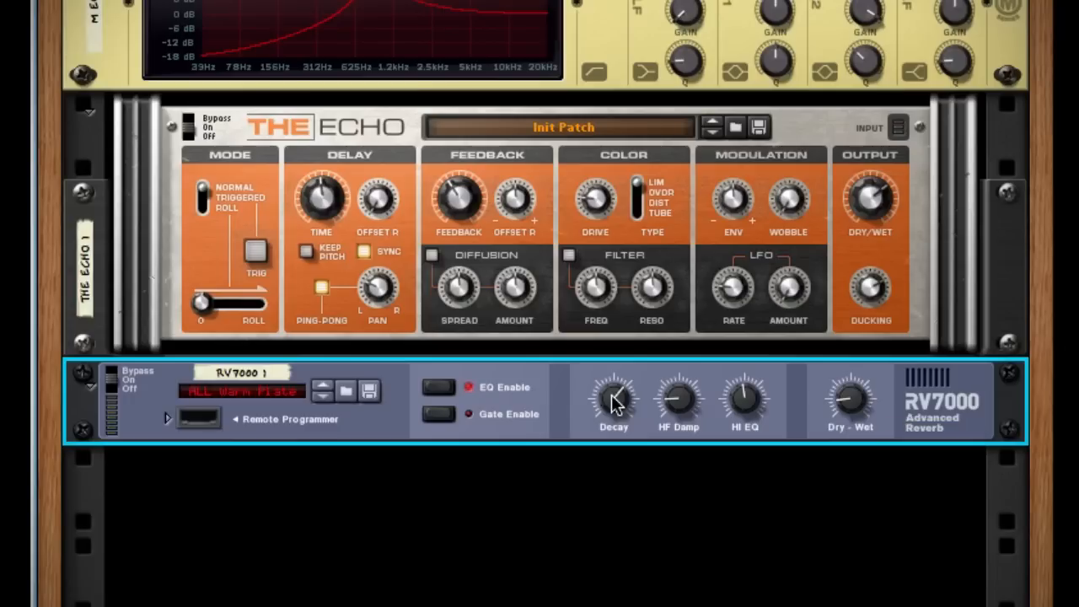
- Raise the RV7000 reverb's decay and turn its HF damp and HI EQ up to maximum
mouse_move(613, 401)
drag(612, 401, 614, 388)
mouse_move(681, 402)
drag(681, 402, 650, 155)
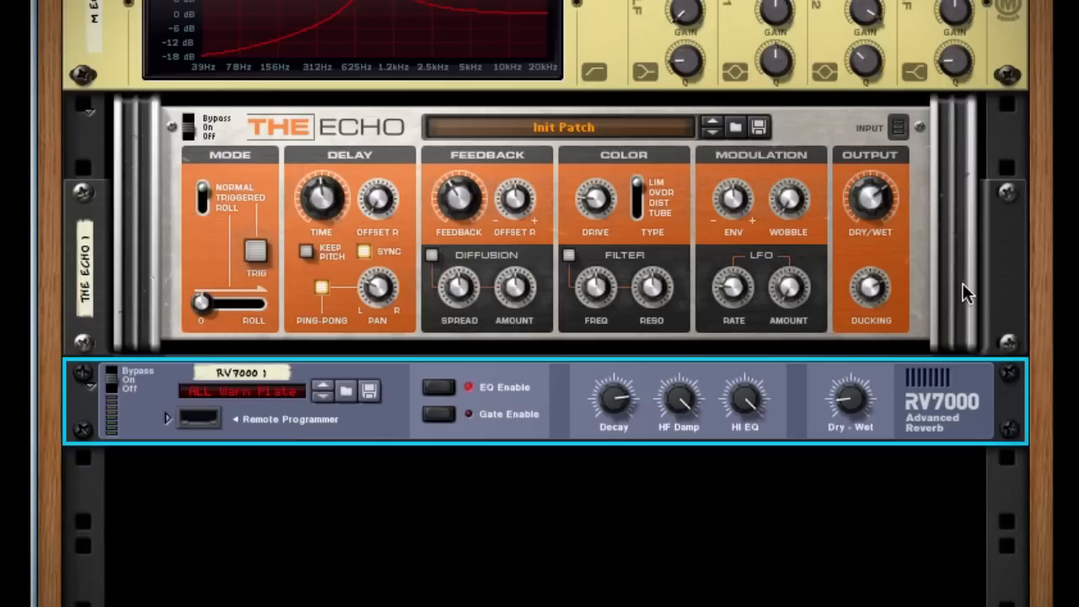
- Raise the output gain of the MClass Compressor
scroll(963, 283, up, 5)
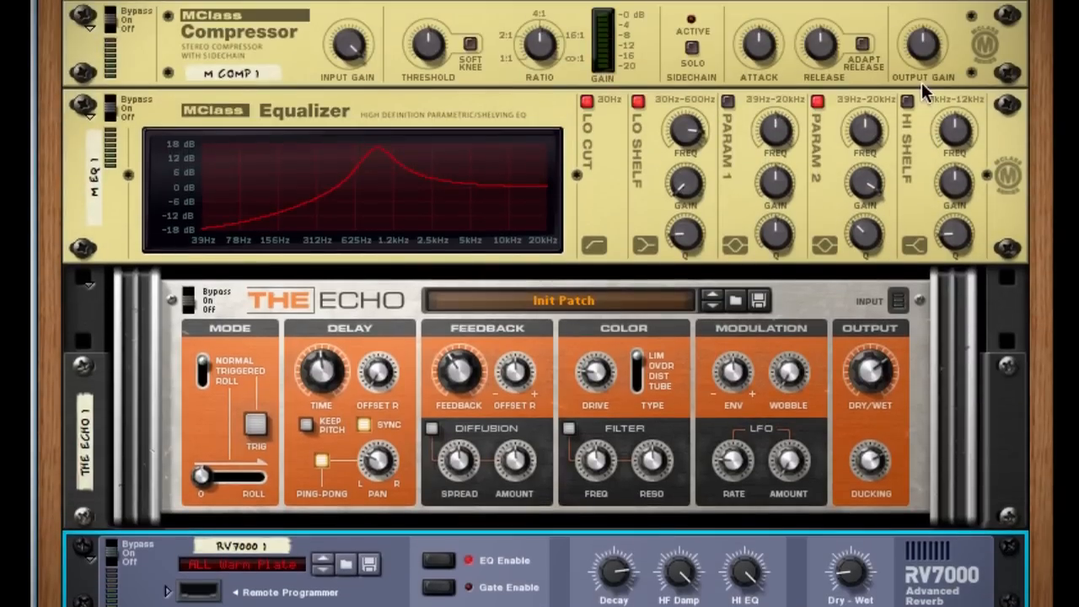
drag(921, 54, 923, 3)
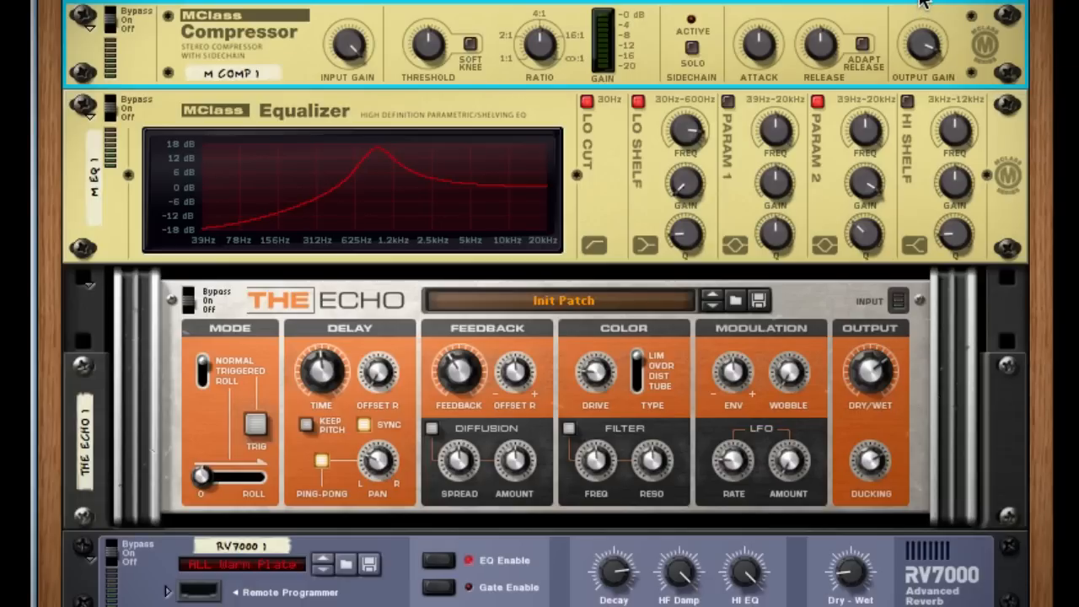